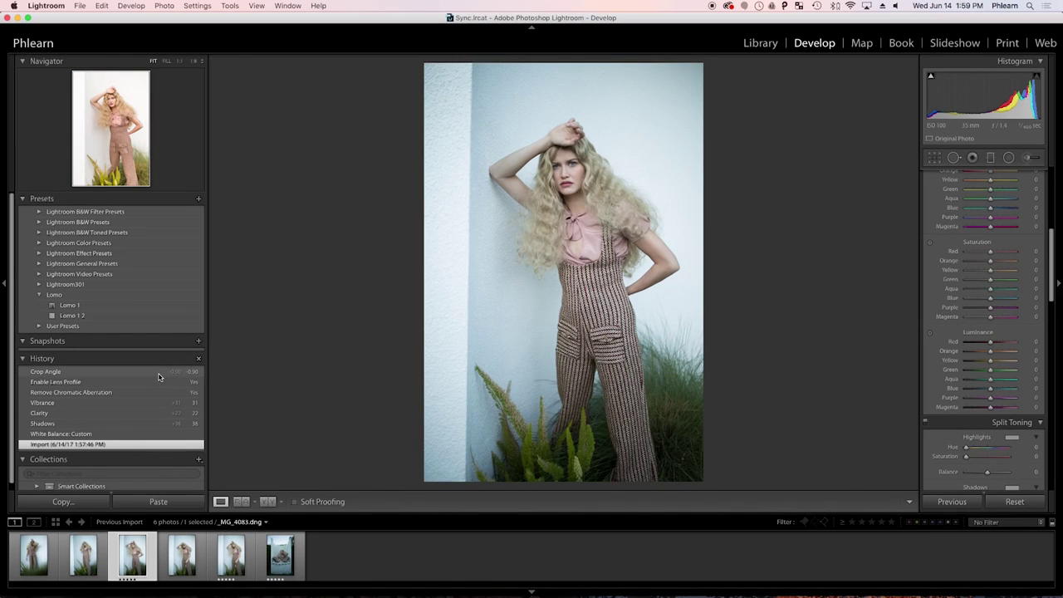
# View the portrait's final edited state in History, then move to the empty Library catalog.
pyautogui.click(161, 375)
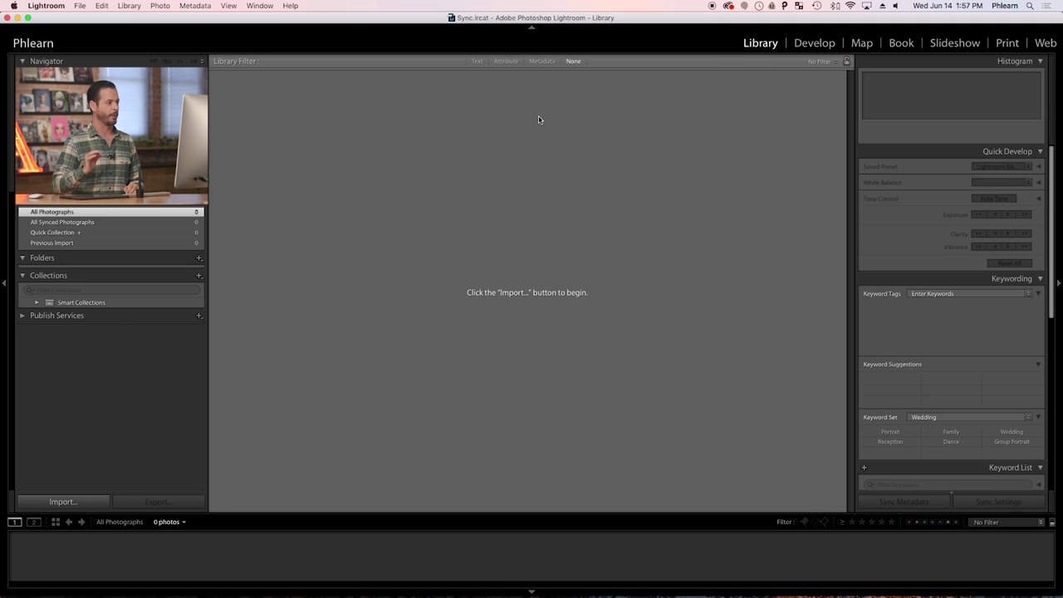
# Import the six fashion portrait .dng files from Finder into the Sync catalog.
pyautogui.press('super+Tab')
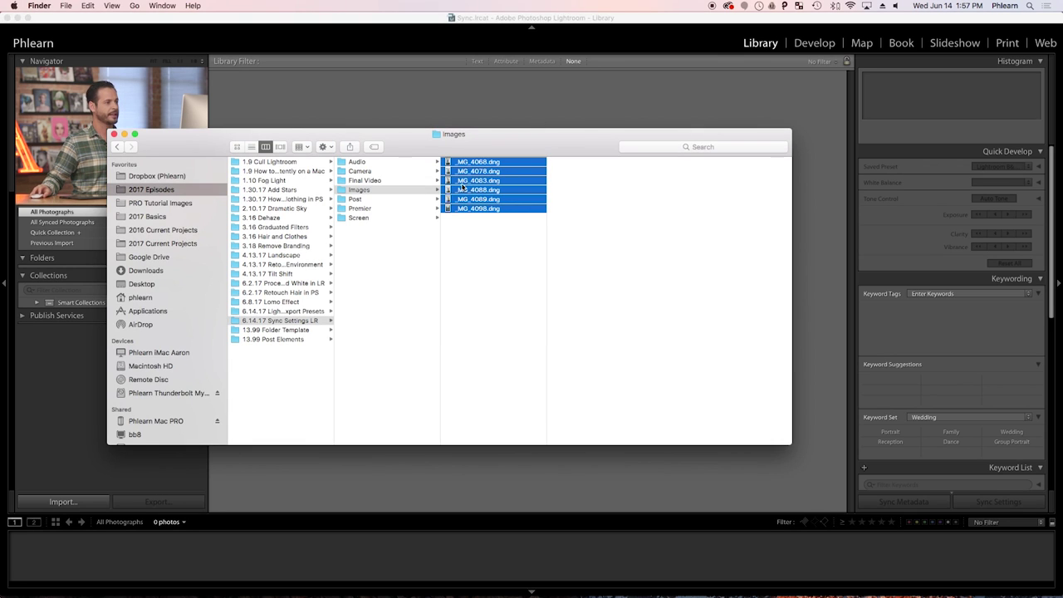
pyautogui.moveTo(460, 189); pyautogui.dragTo(542, 108)
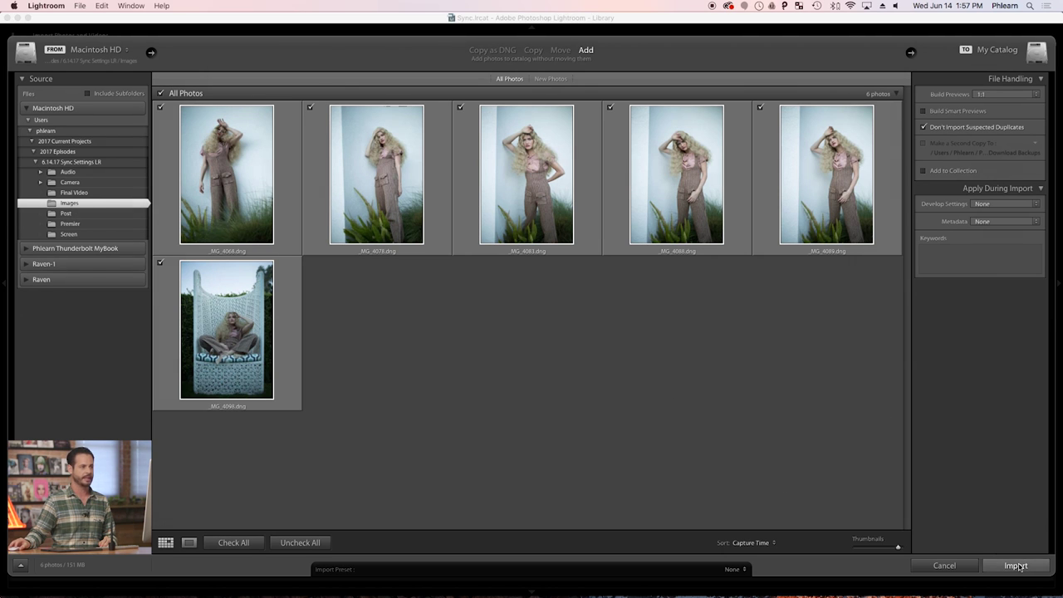
pyautogui.click(1017, 565)
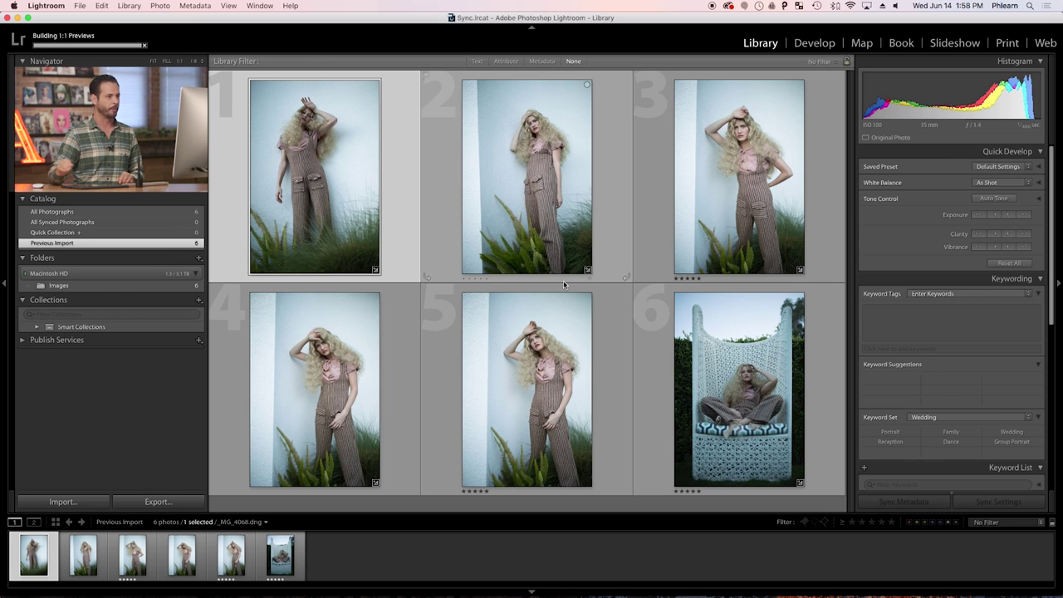
# Open the third grid photo, _MG_4083.dng, enlarged in Loupe view.
pyautogui.doubleClick(726, 214)
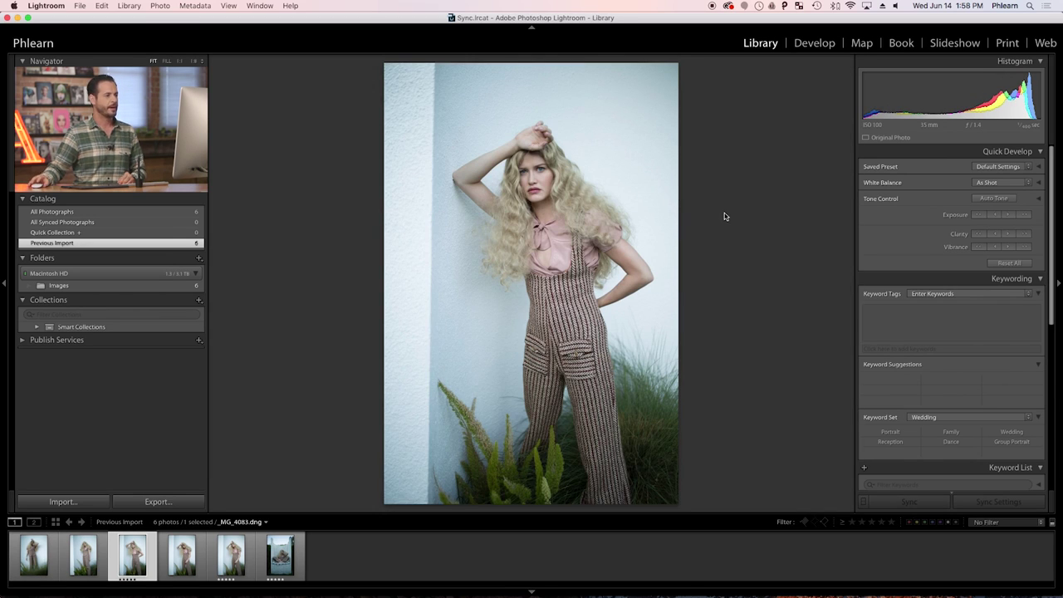
# In Develop, sample the white wall for white balance, giving Temp 12,000 and Tint +29.
pyautogui.click(815, 44)
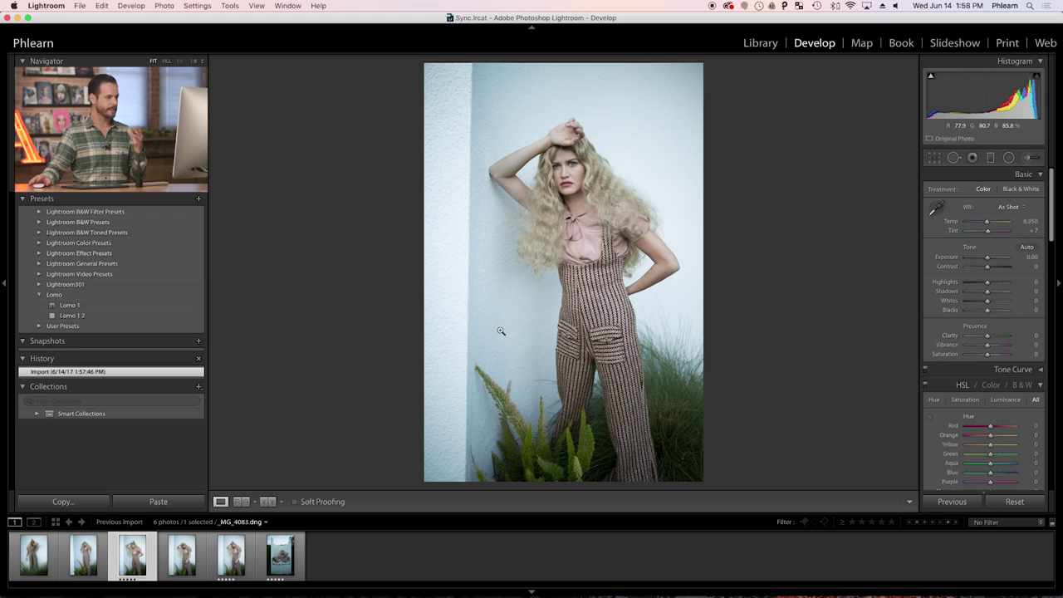
pyautogui.click(934, 209)
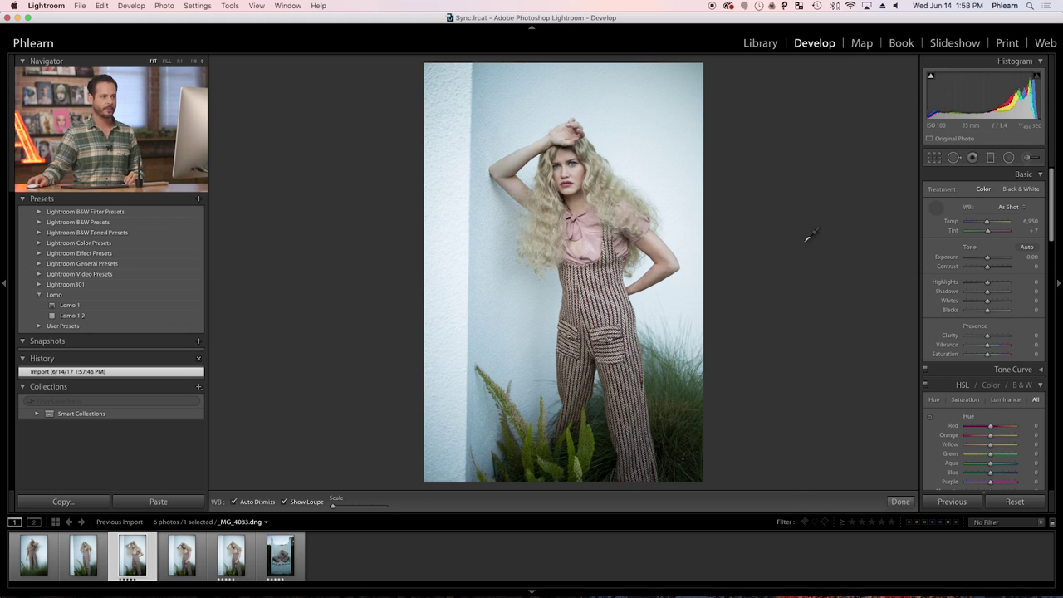
pyautogui.click(484, 344)
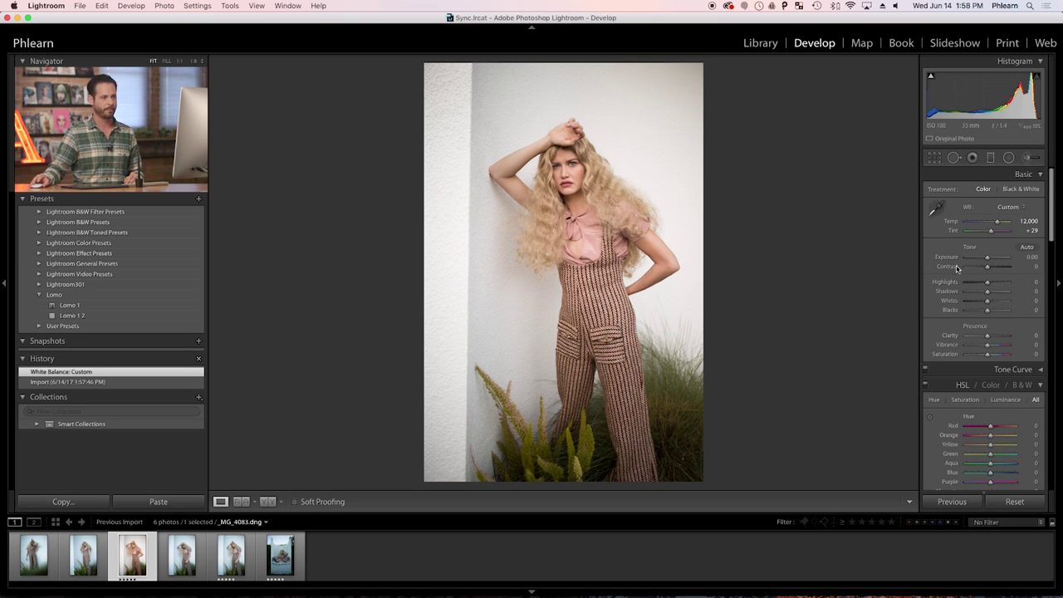
# Raise Shadows to +36, Clarity to +22 and Vibrance to +31 in the Basic panel.
pyautogui.moveTo(991, 294); pyautogui.dragTo(997, 295)
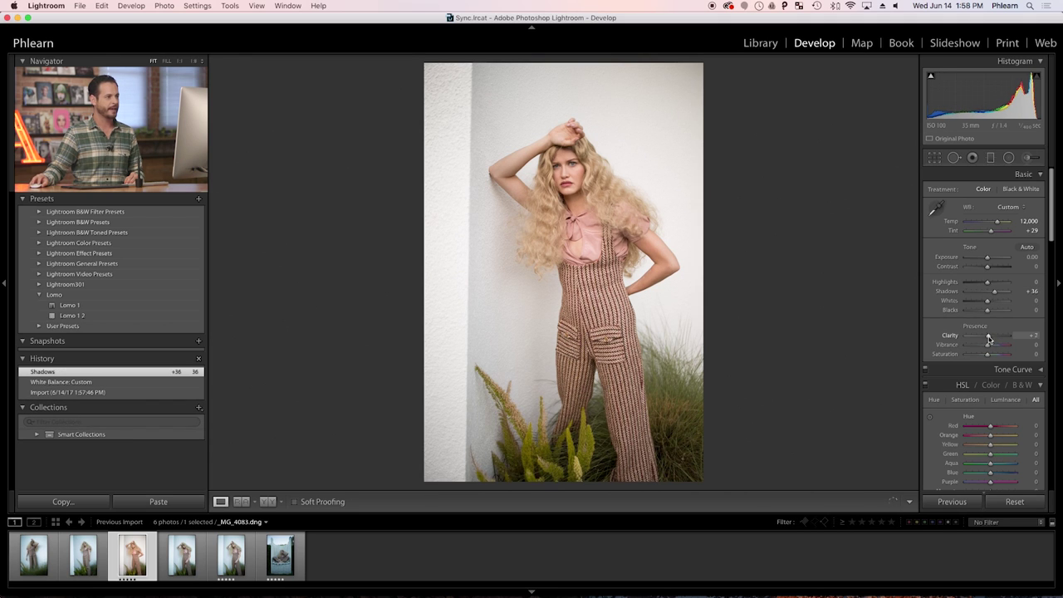
pyautogui.moveTo(991, 337); pyautogui.dragTo(991, 339)
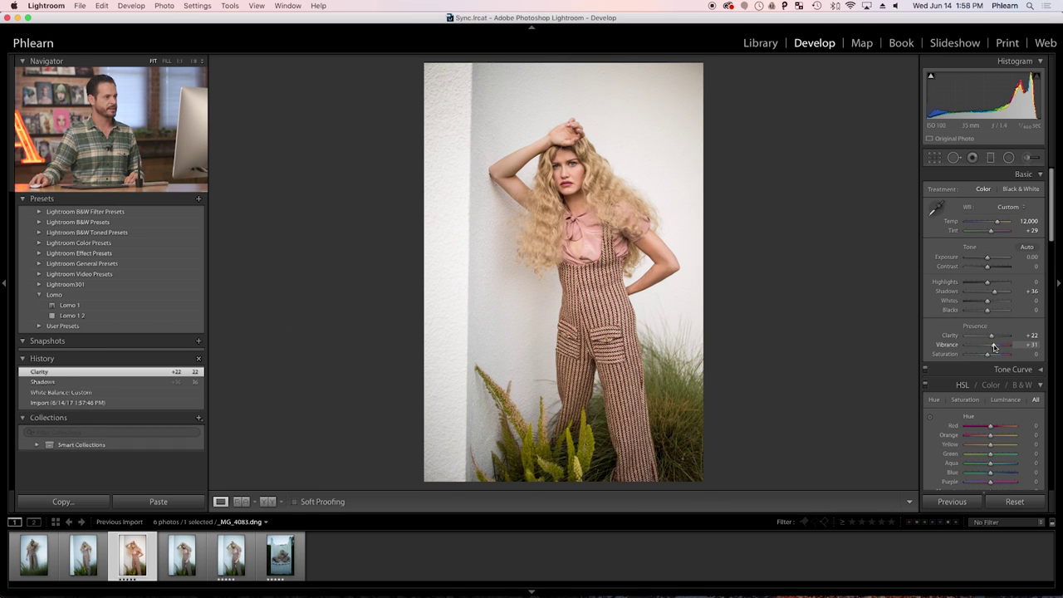
pyautogui.moveTo(994, 348); pyautogui.dragTo(994, 347)
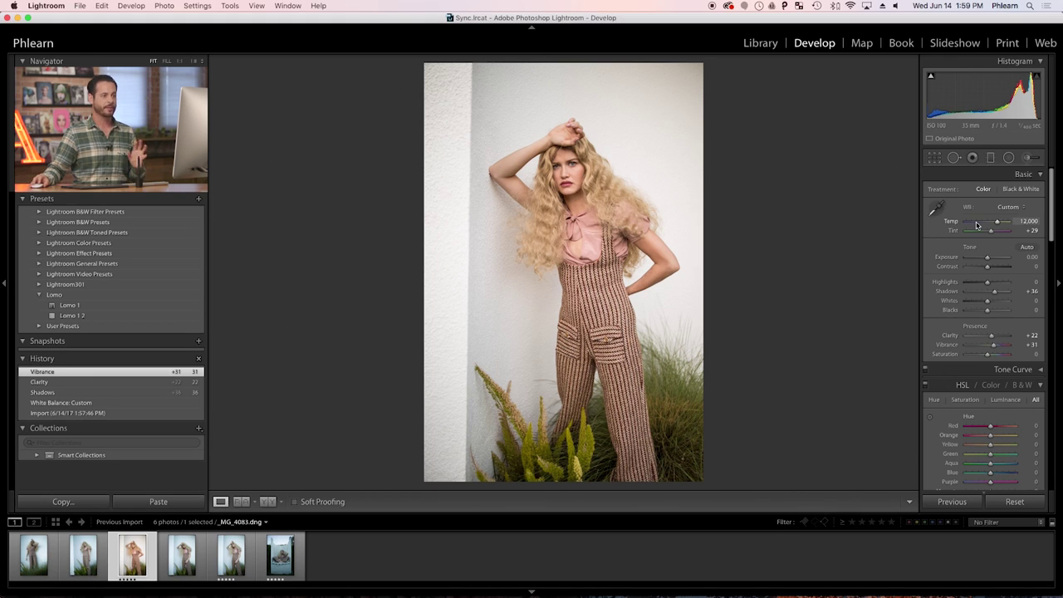
pyautogui.scroll(-6, 978, 226)
# Enable chromatic aberration removal and the Canon EF 35mm lens profile correction.
pyautogui.scroll(-8, 977, 225)
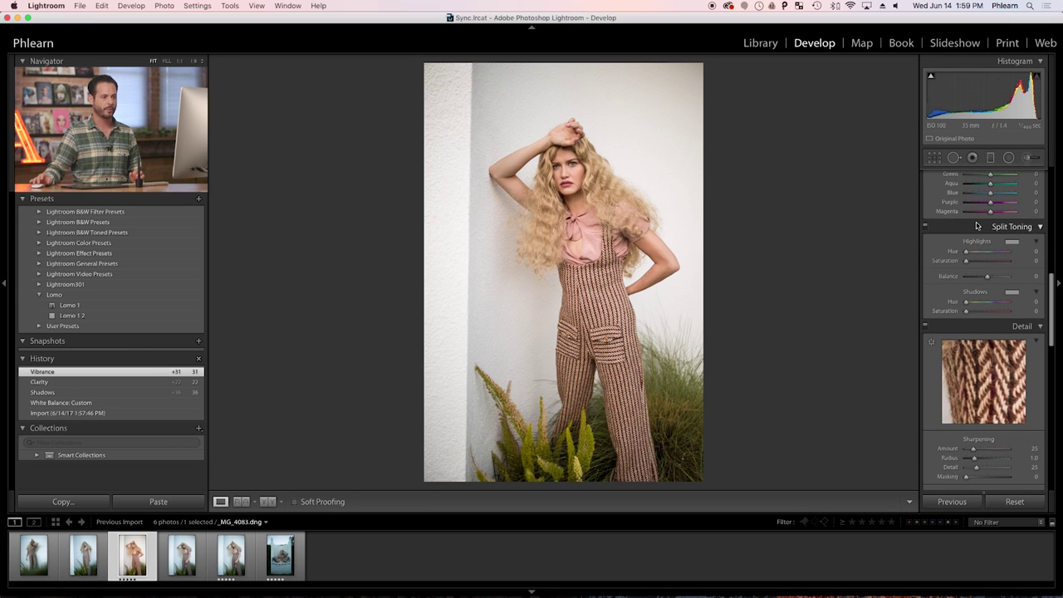
pyautogui.scroll(-6, 976, 221)
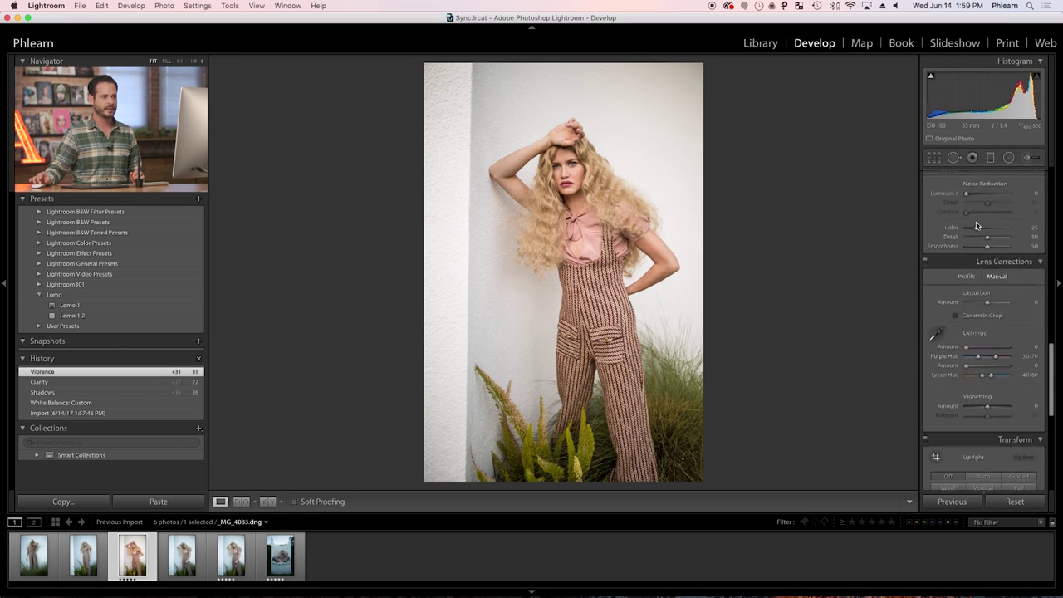
pyautogui.click(967, 276)
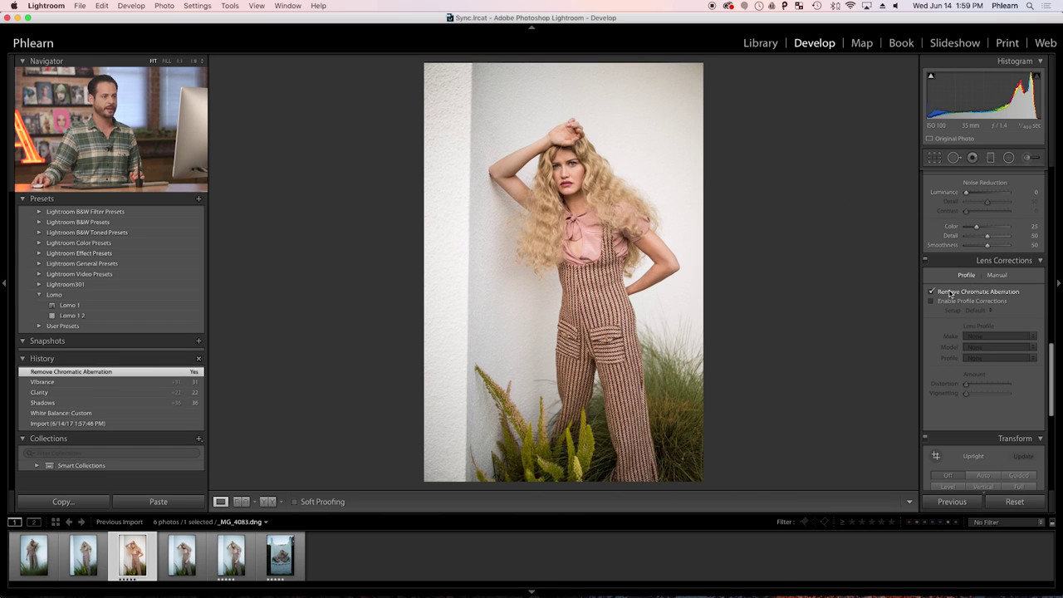
pyautogui.click(951, 302)
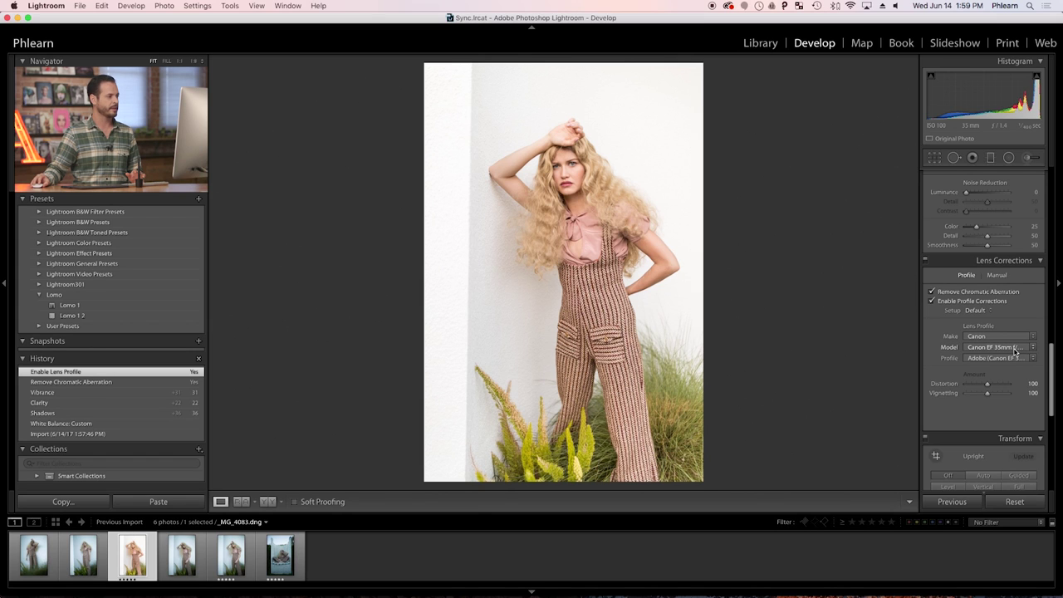
# Compare the portrait before and after lens correction using the History panel.
pyautogui.click(86, 385)
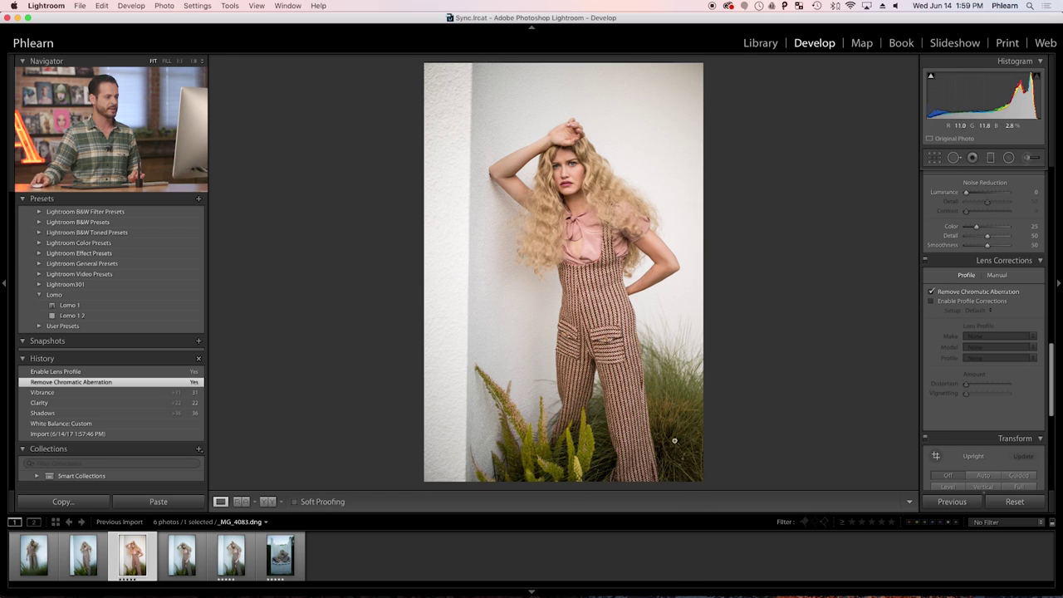
pyautogui.click(125, 372)
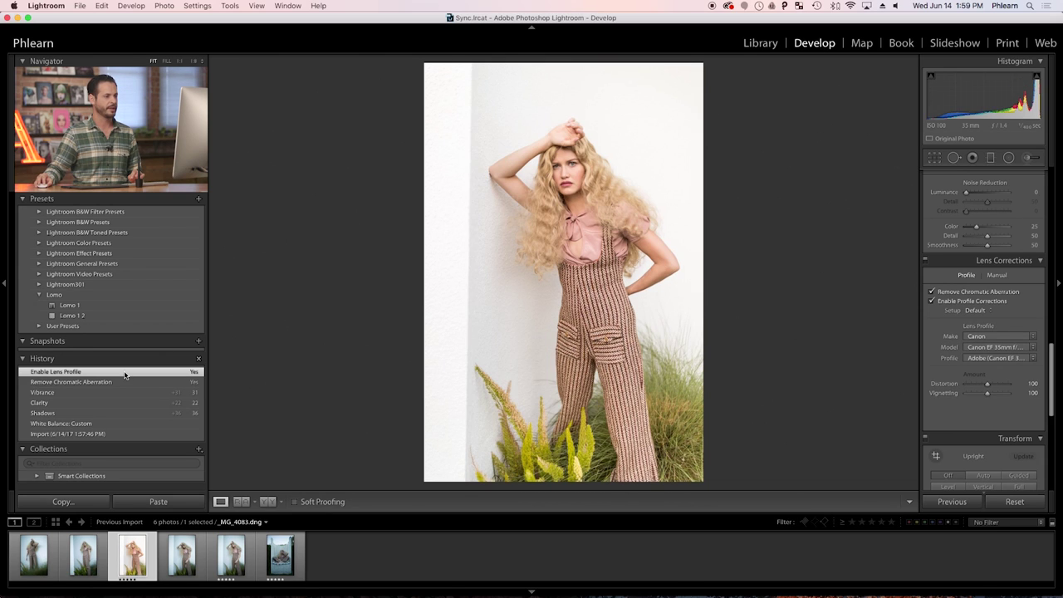
pyautogui.scroll(10, 993, 355)
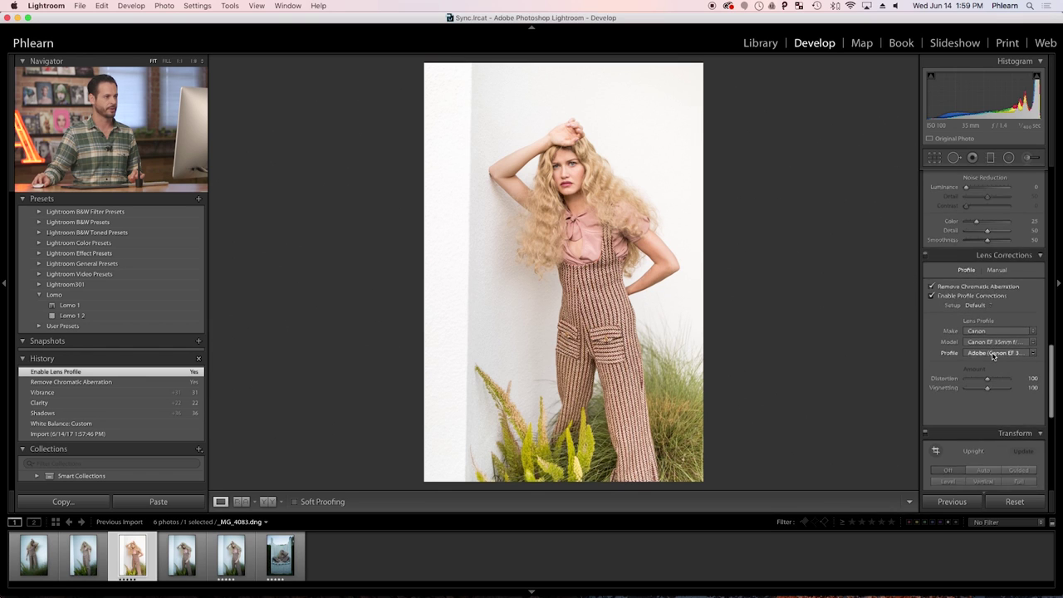
# Straighten _MG_4083 to a -0.90 crop angle, compare with the original, and return to Library.
pyautogui.scroll(5, 991, 341)
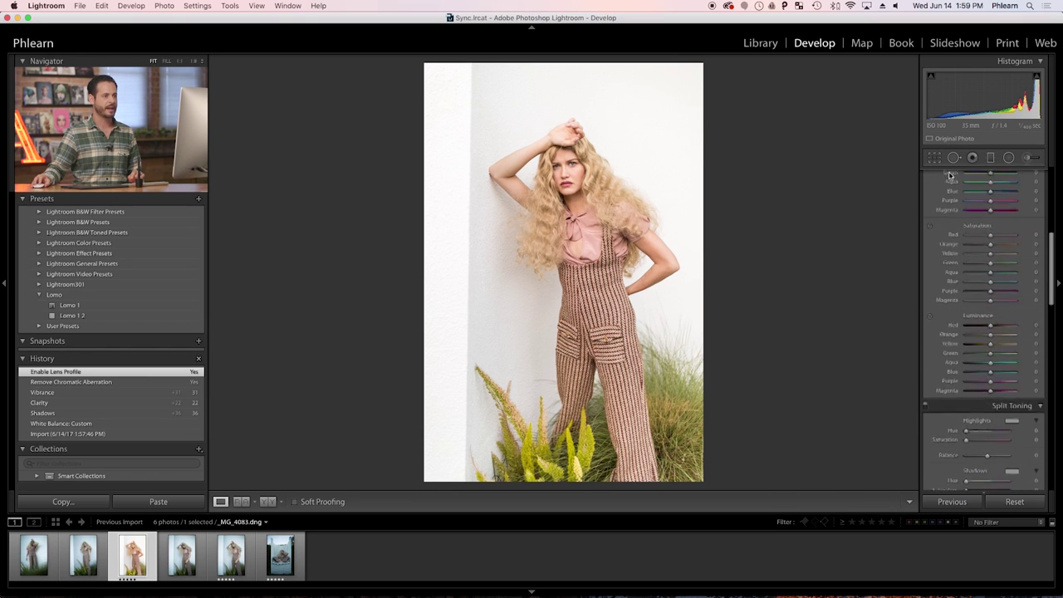
pyautogui.click(936, 159)
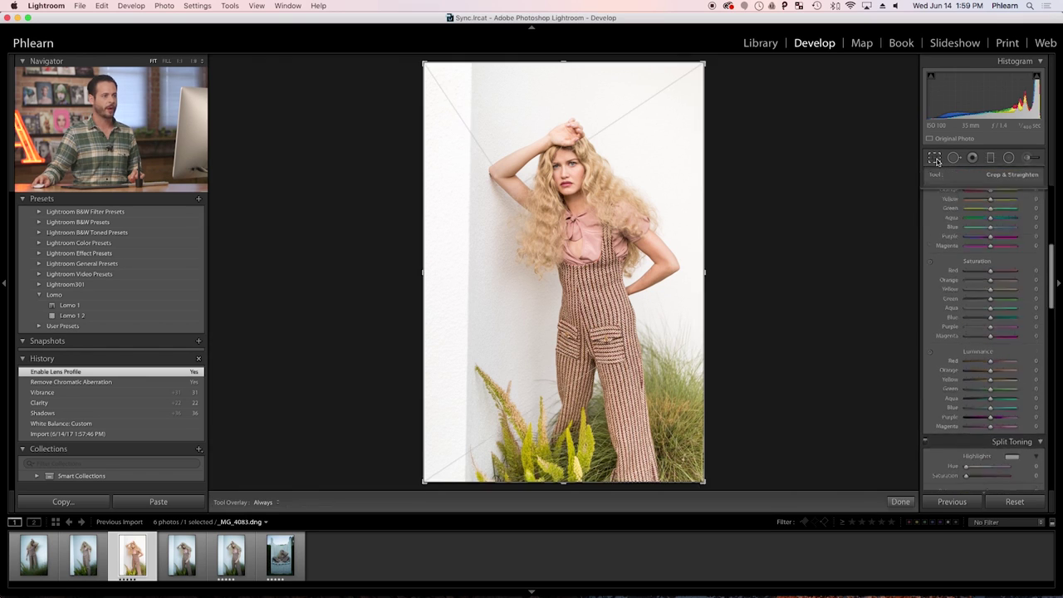
pyautogui.moveTo(731, 263); pyautogui.dragTo(733, 261)
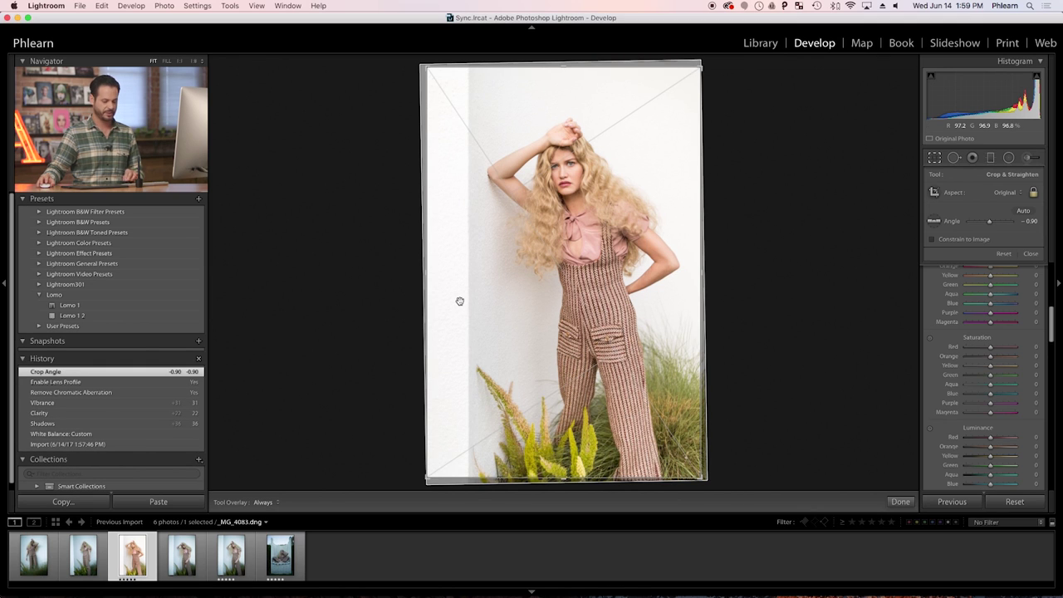
pyautogui.press('Return')
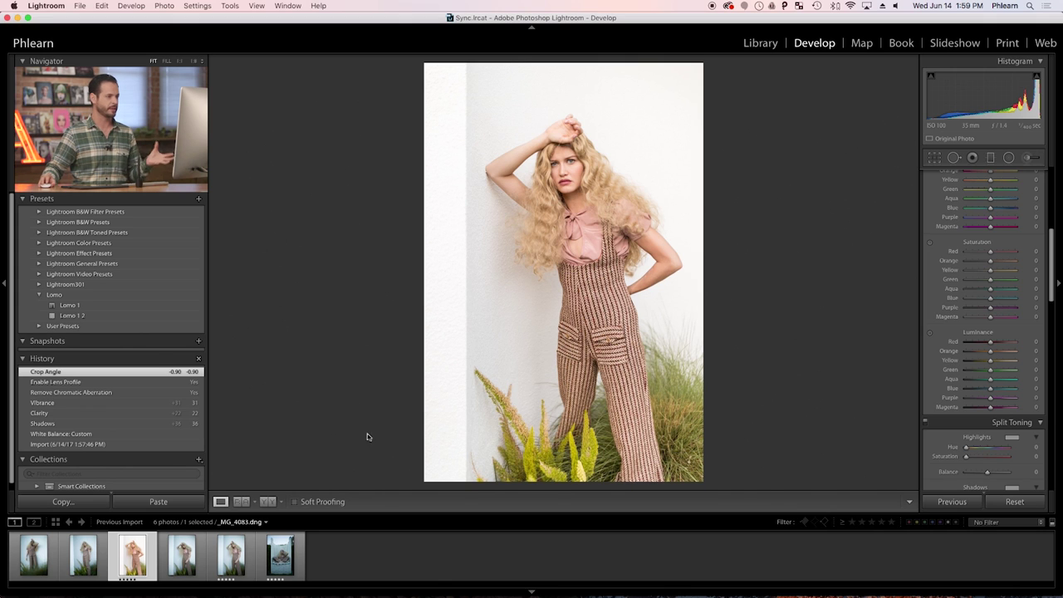
pyautogui.click(154, 447)
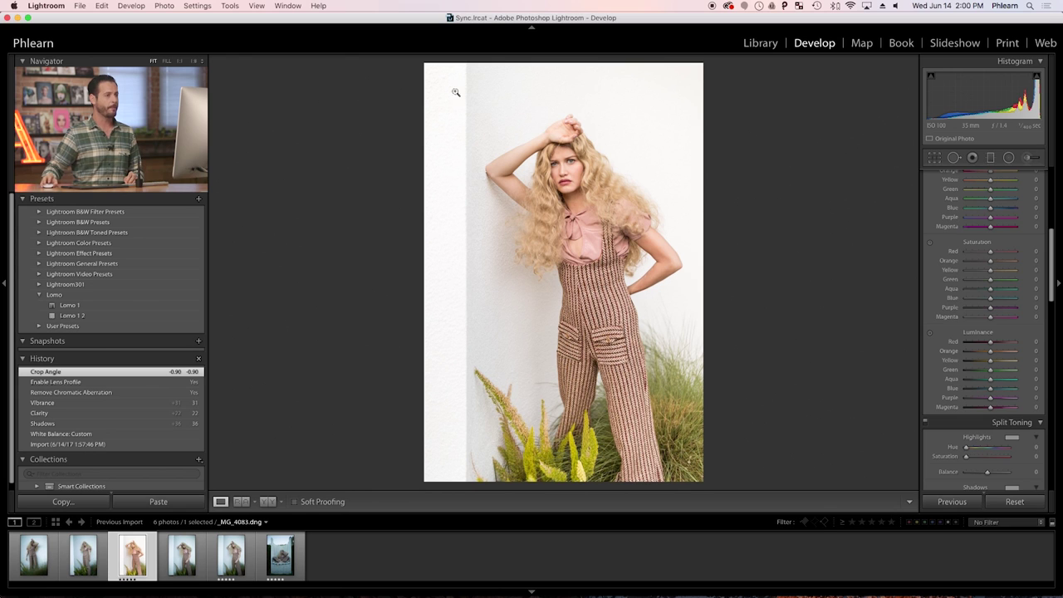
pyautogui.click(755, 46)
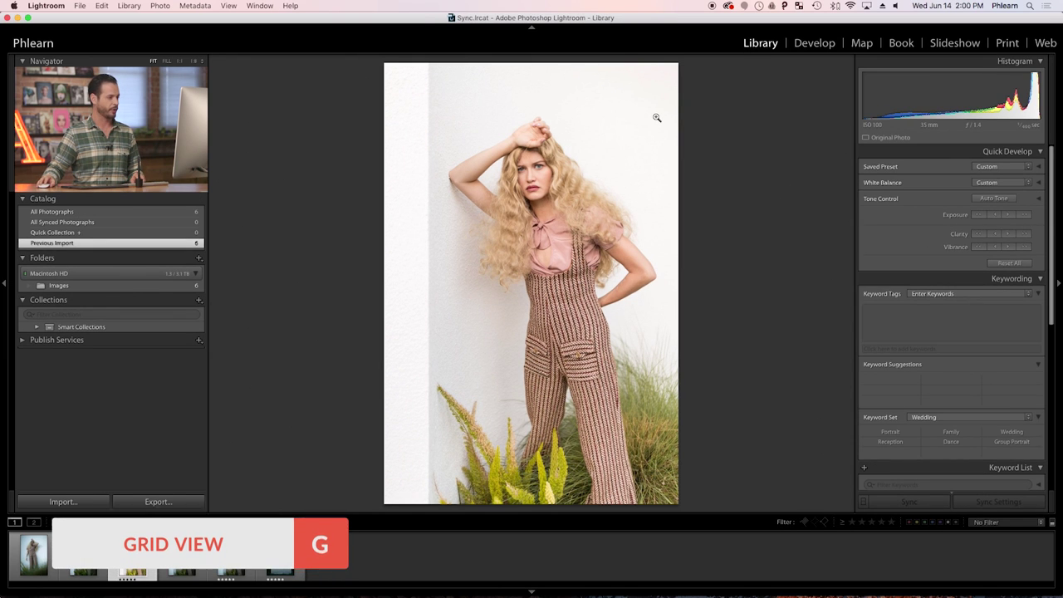
# In grid view, add photos 6, 5, 4, 1 and 2 to the selection alongside _MG_4083.
pyautogui.press('g')
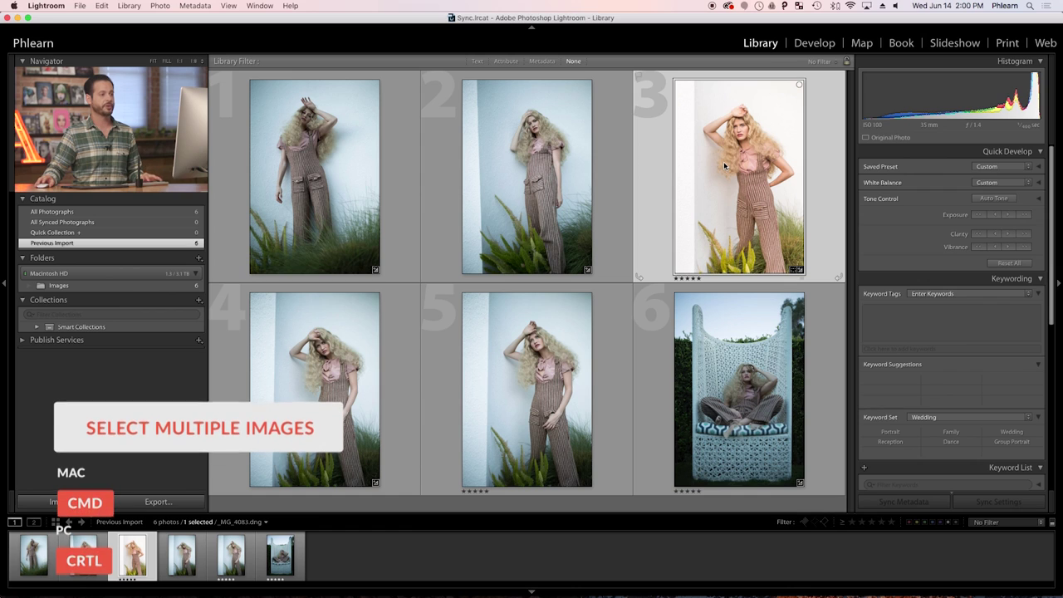
pyautogui.keyDown('super'); pyautogui.click(744, 419); pyautogui.keyUp('super')
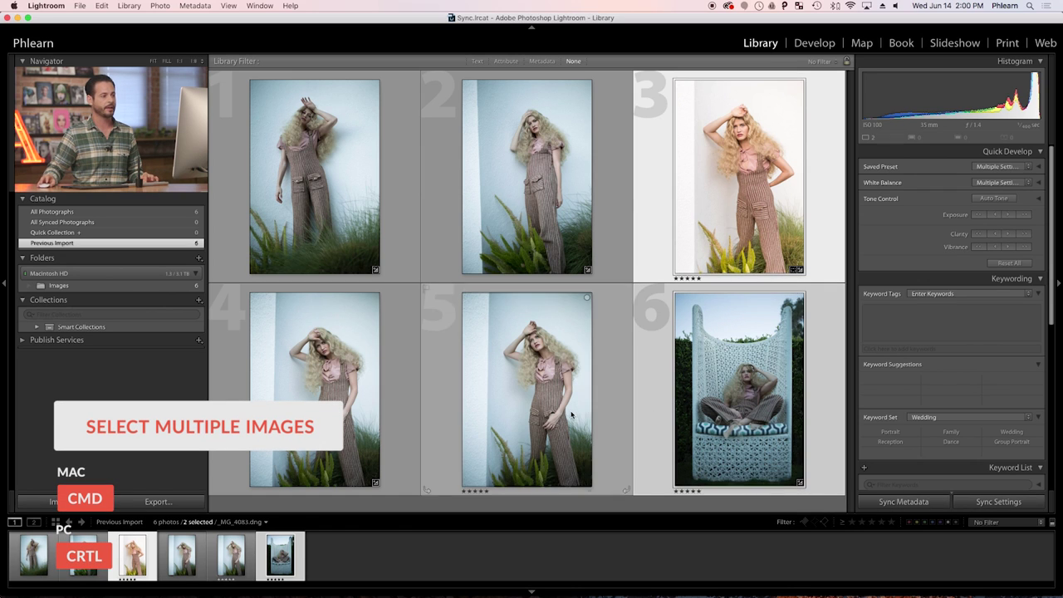
pyautogui.keyDown('super'); pyautogui.click(532, 390); pyautogui.keyUp('super')
pyautogui.keyDown('super'); pyautogui.click(320, 390); pyautogui.keyUp('super')
pyautogui.keyDown('super'); pyautogui.click(345, 192); pyautogui.keyUp('super')
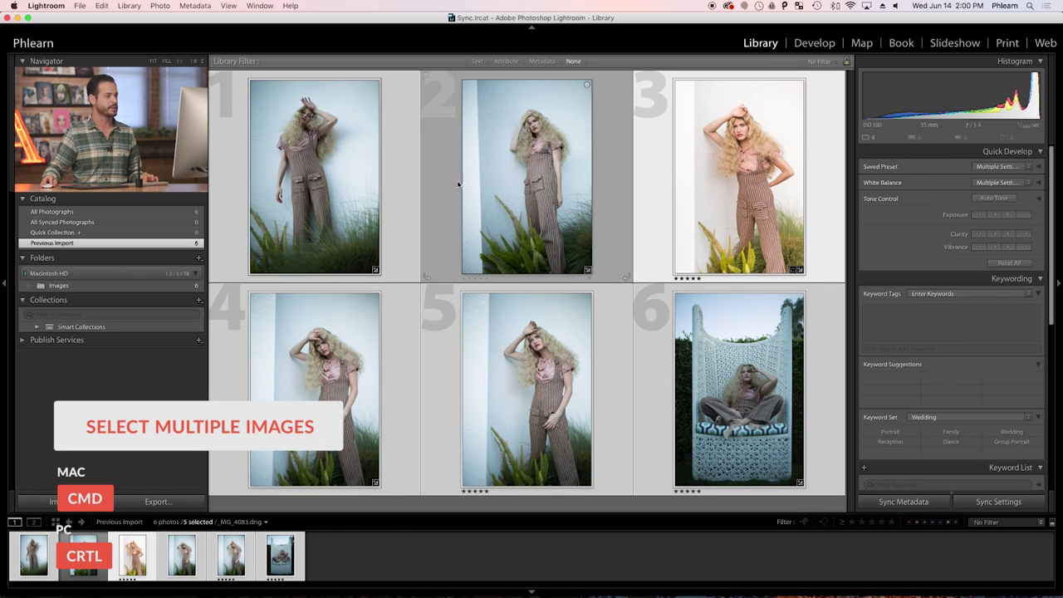
pyautogui.keyDown('super'); pyautogui.click(523, 181); pyautogui.keyUp('super')
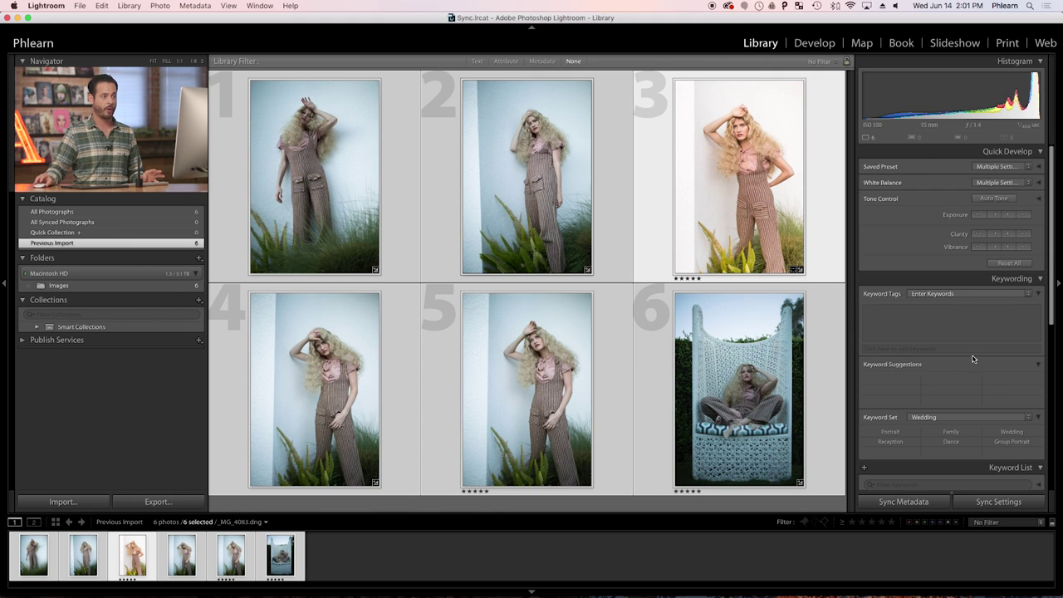
# In Synchronize Settings, check every adjustment except the crop and synchronize the selected photos.
pyautogui.click(985, 502)
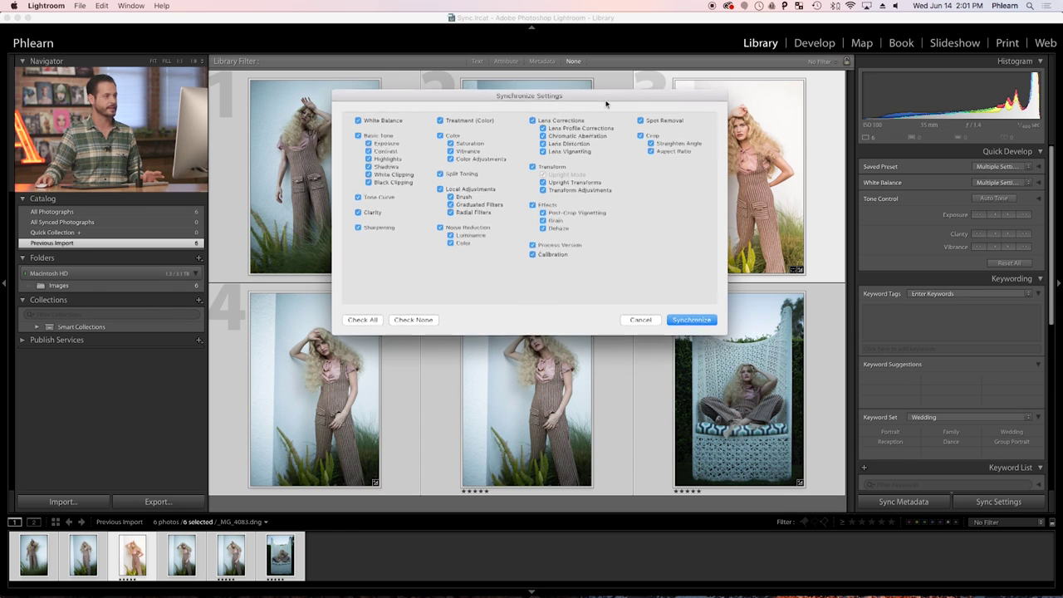
pyautogui.moveTo(606, 103); pyautogui.dragTo(608, 201)
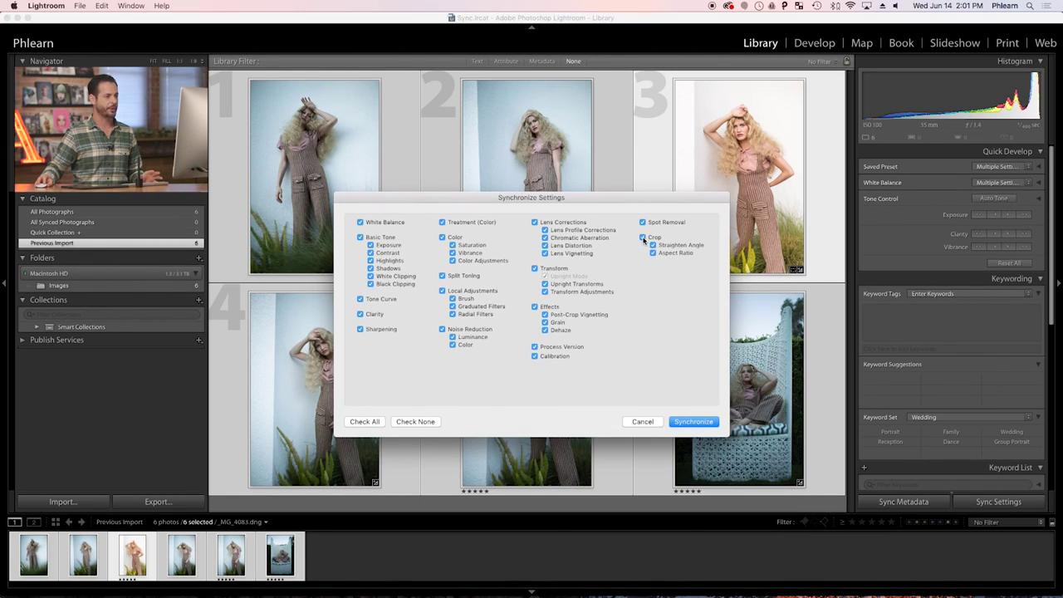
pyautogui.click(415, 423)
pyautogui.click(382, 420)
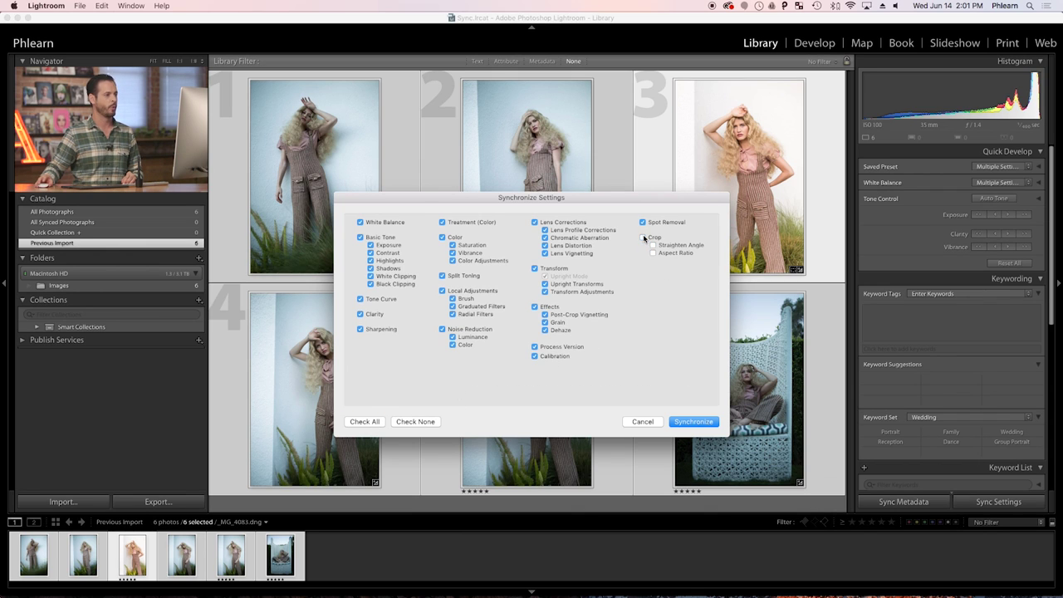
pyautogui.click(687, 421)
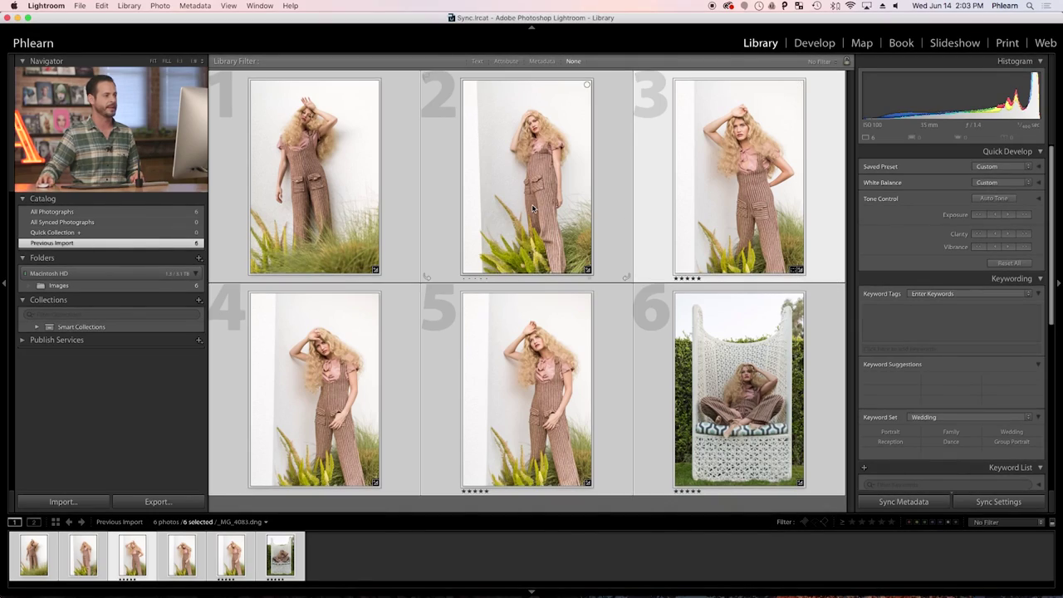
# Clear the selection so no portraits remain selected, using Cmd+D.
pyautogui.click(533, 208)
pyautogui.press('super+d')
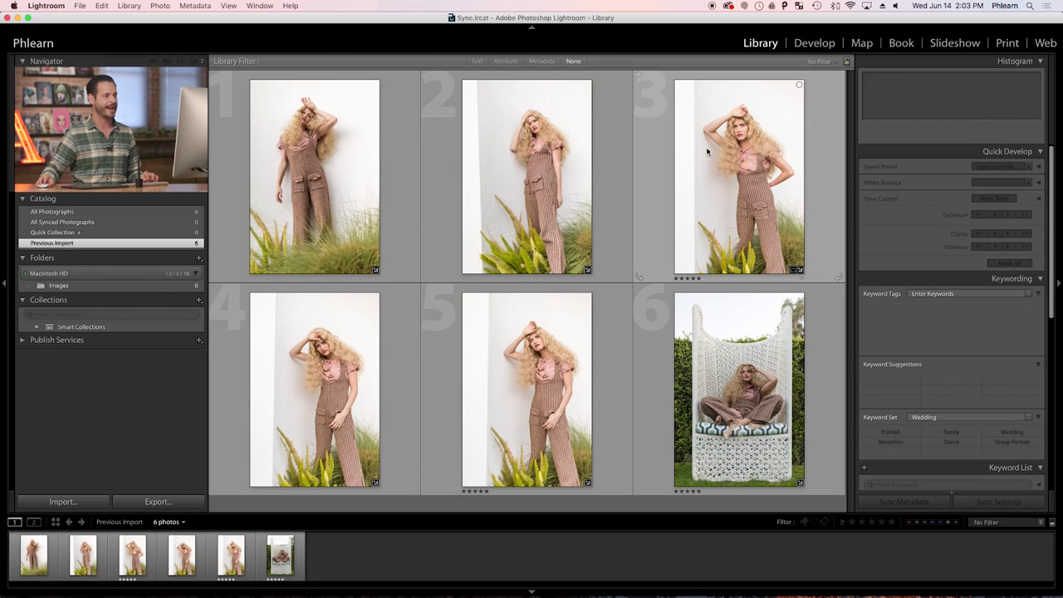
# Straighten the second portrait with a slight rotation in Crop & Straighten and apply it.
pyautogui.click(553, 196)
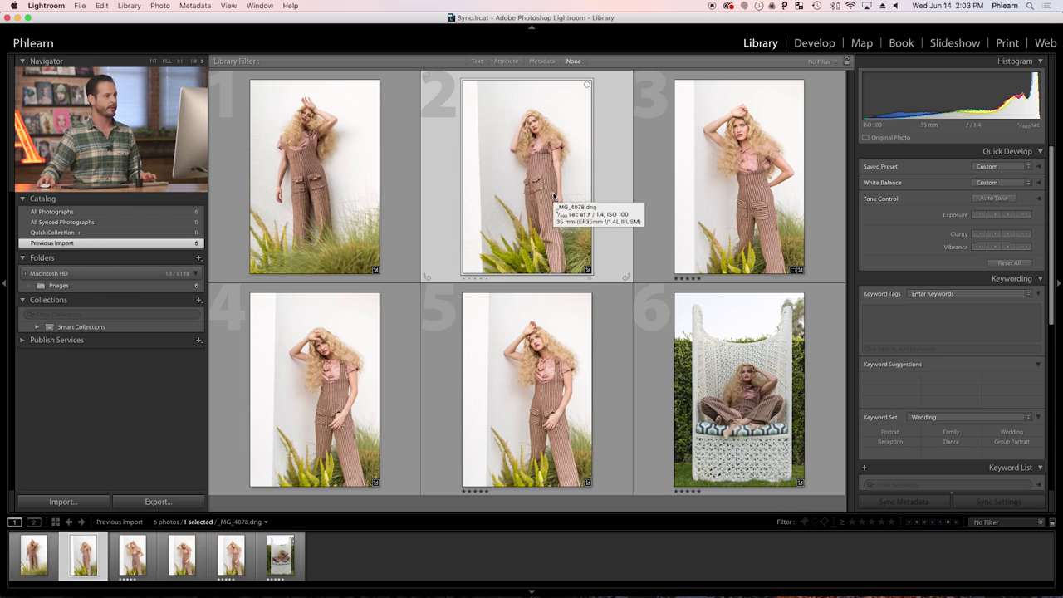
pyautogui.press('r')
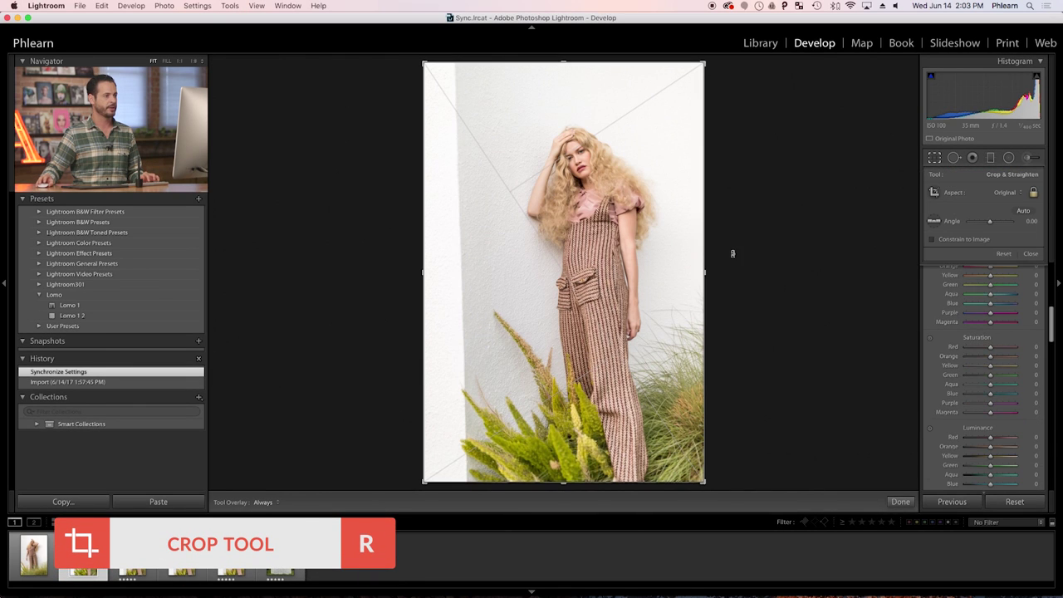
pyautogui.moveTo(732, 255); pyautogui.dragTo(732, 258)
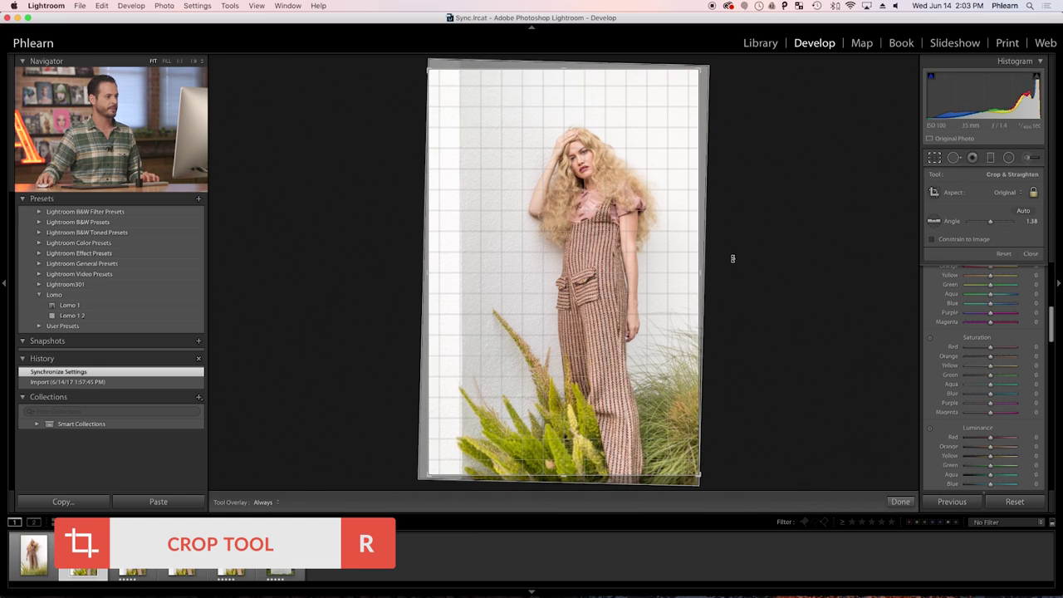
pyautogui.press('Return')
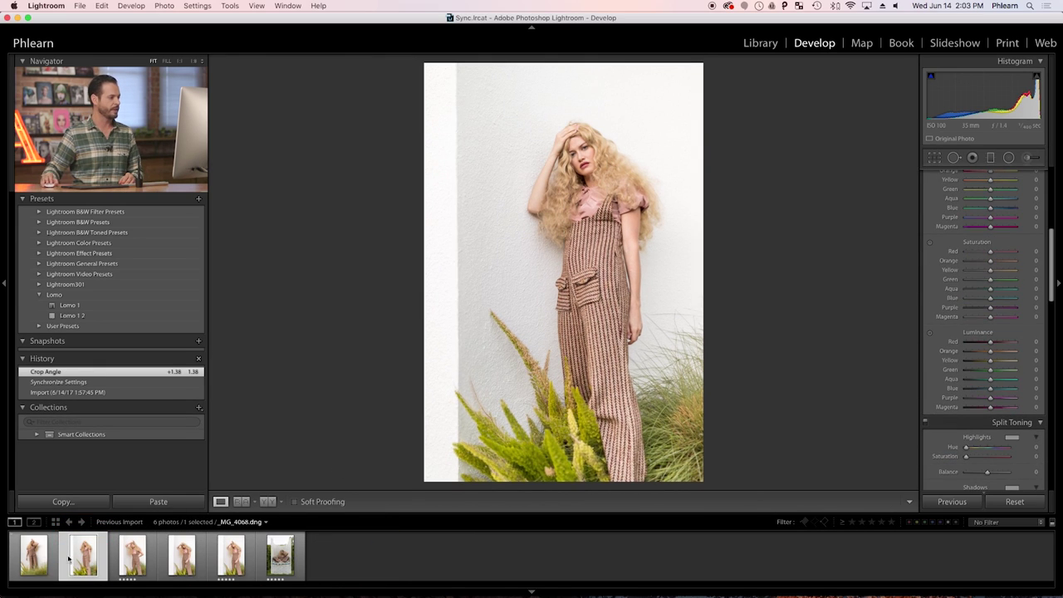
# Move on to the fourth portrait and rotate it slightly to level it.
pyautogui.click(133, 556)
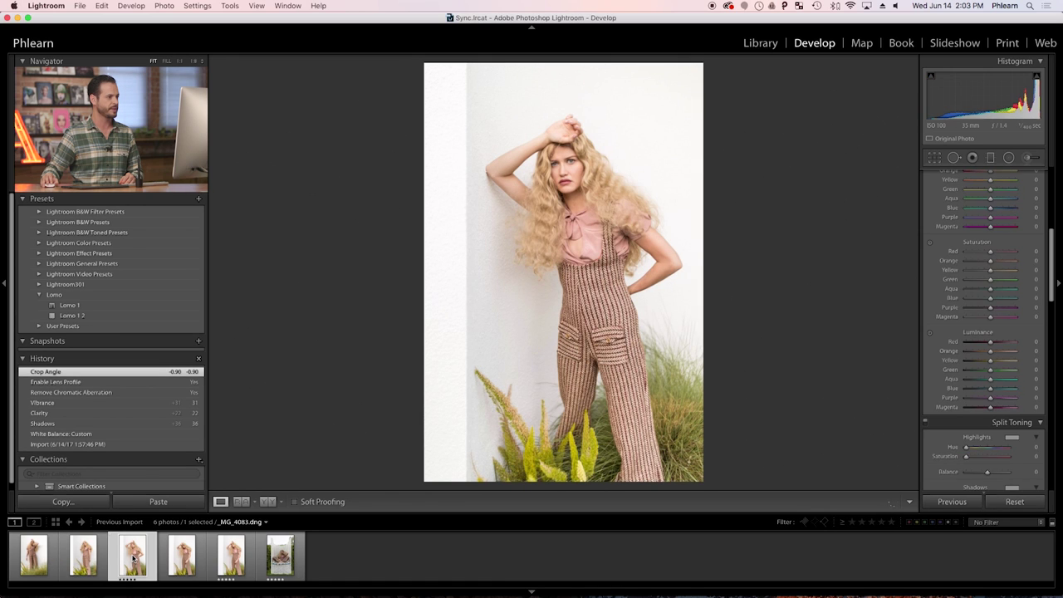
pyautogui.click(170, 558)
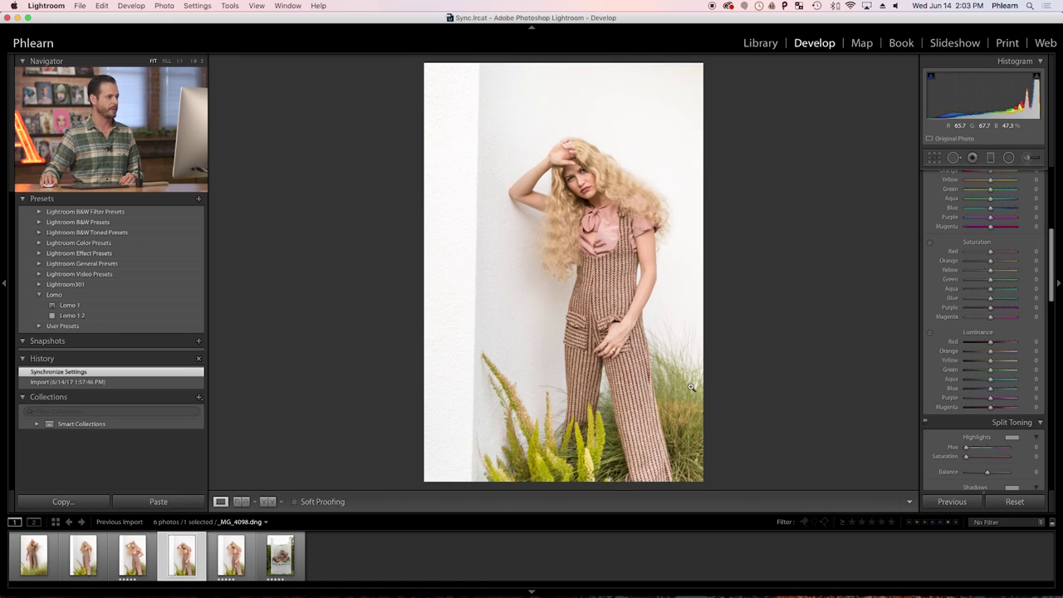
pyautogui.press('r')
pyautogui.moveTo(742, 300); pyautogui.dragTo(742, 296)
pyautogui.press('r')
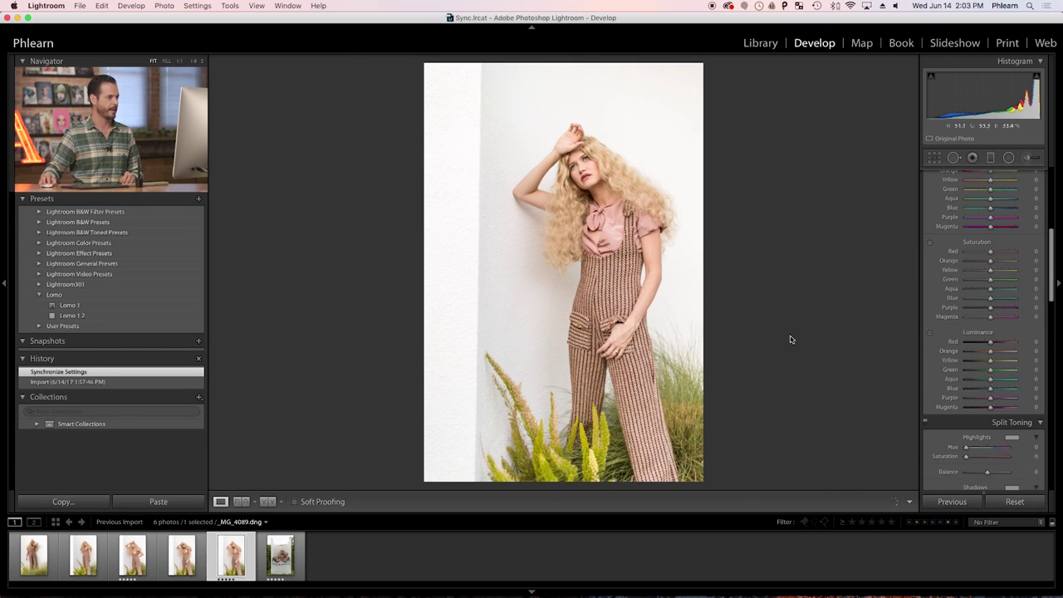
# Tilt the fifth portrait slightly to straighten it, apply the crop, and bring up the chair photo.
pyautogui.press('r')
pyautogui.moveTo(764, 329); pyautogui.dragTo(765, 327)
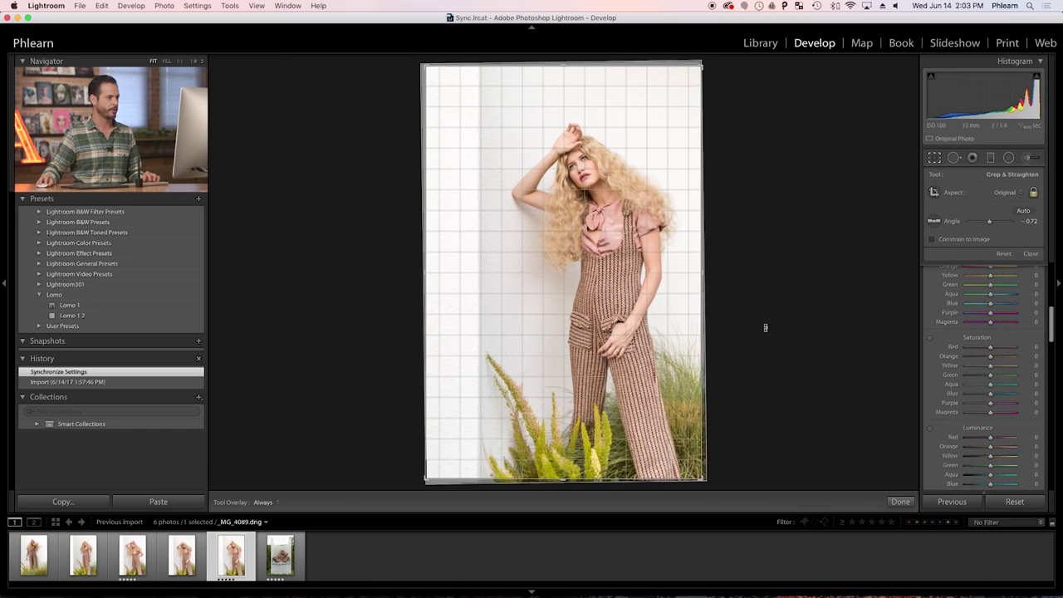
pyautogui.press('Return')
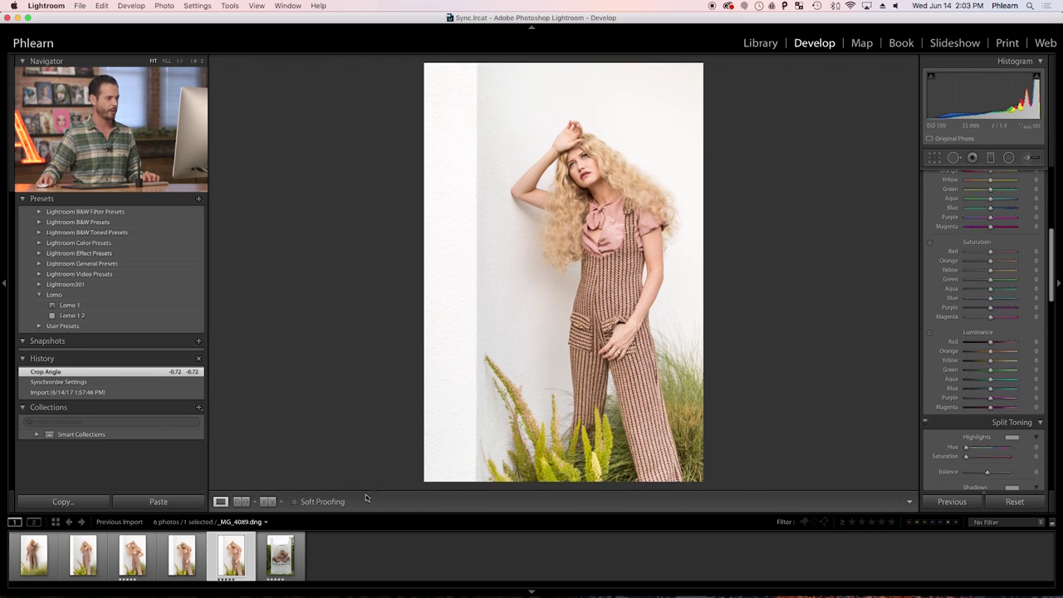
pyautogui.click(287, 555)
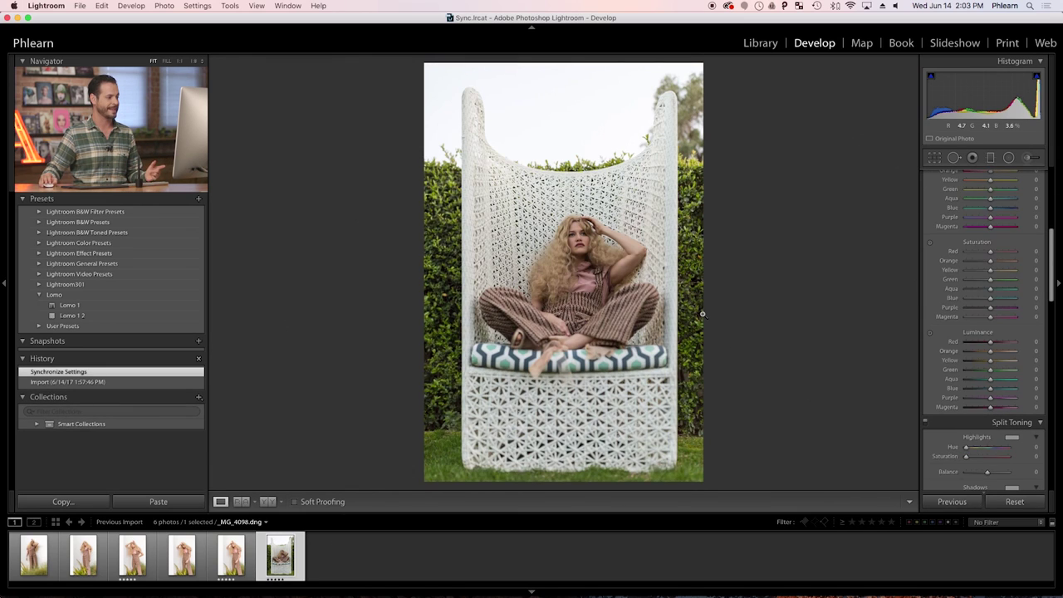
# Rotate the chair photo a fraction, tighten and reposition its crop, then return to Grid view.
pyautogui.press('r')
pyautogui.moveTo(737, 317); pyautogui.dragTo(736, 316)
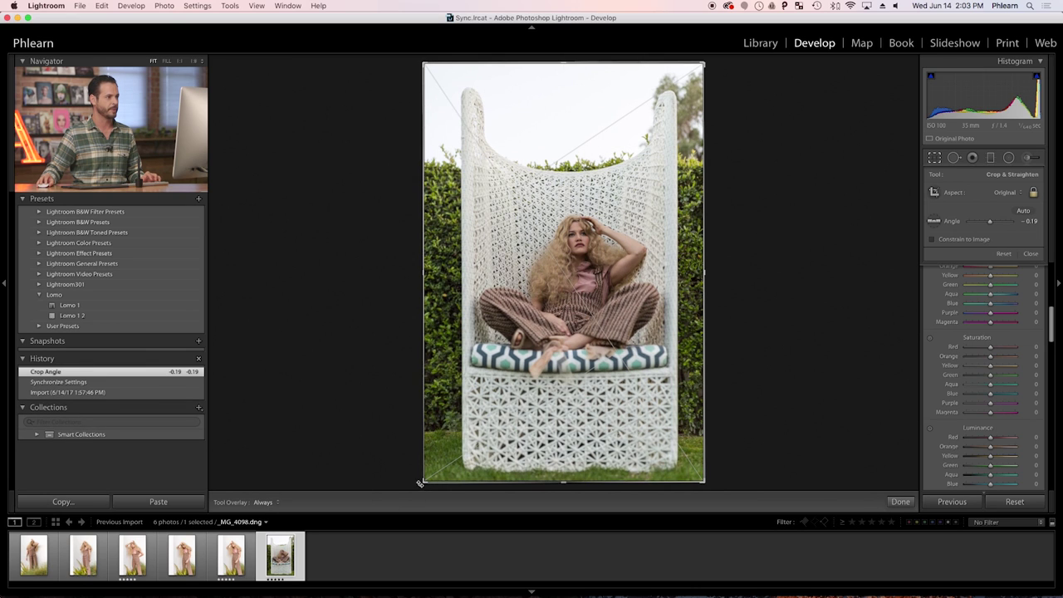
pyautogui.moveTo(419, 483); pyautogui.dragTo(420, 485)
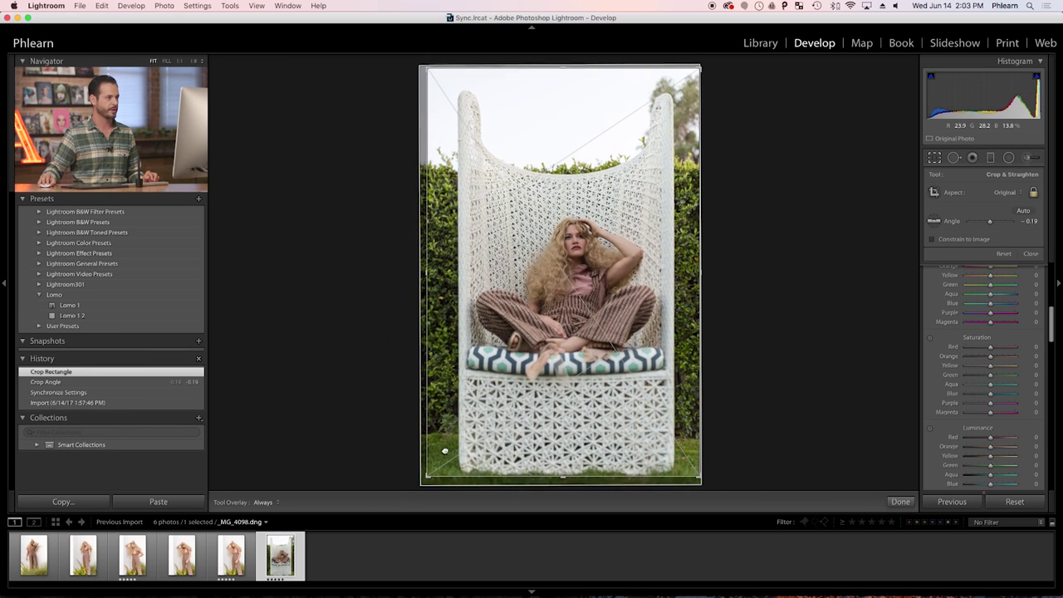
pyautogui.moveTo(442, 451); pyautogui.dragTo(456, 439)
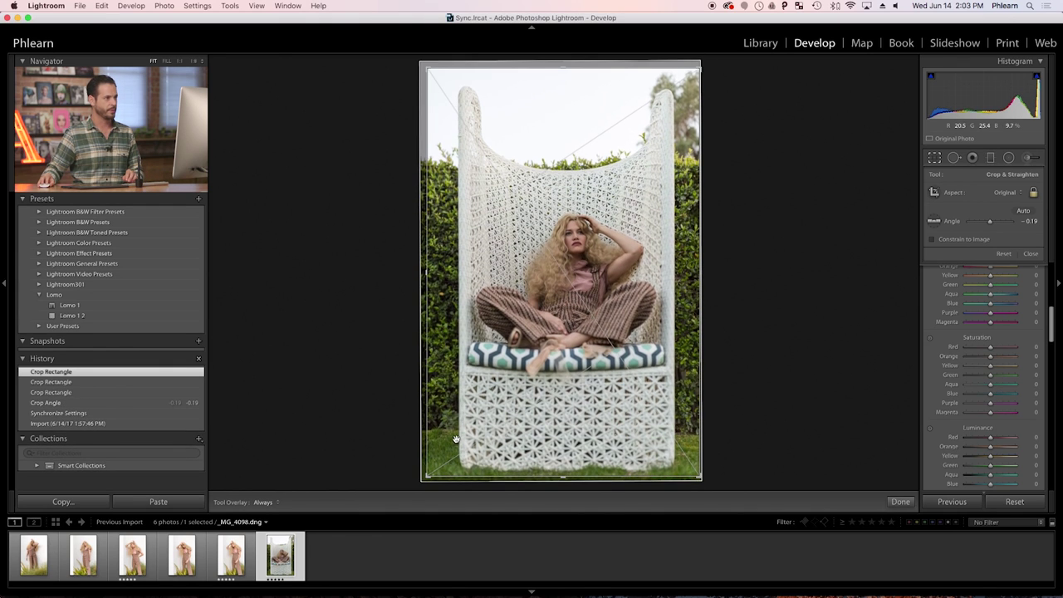
pyautogui.press('Return')
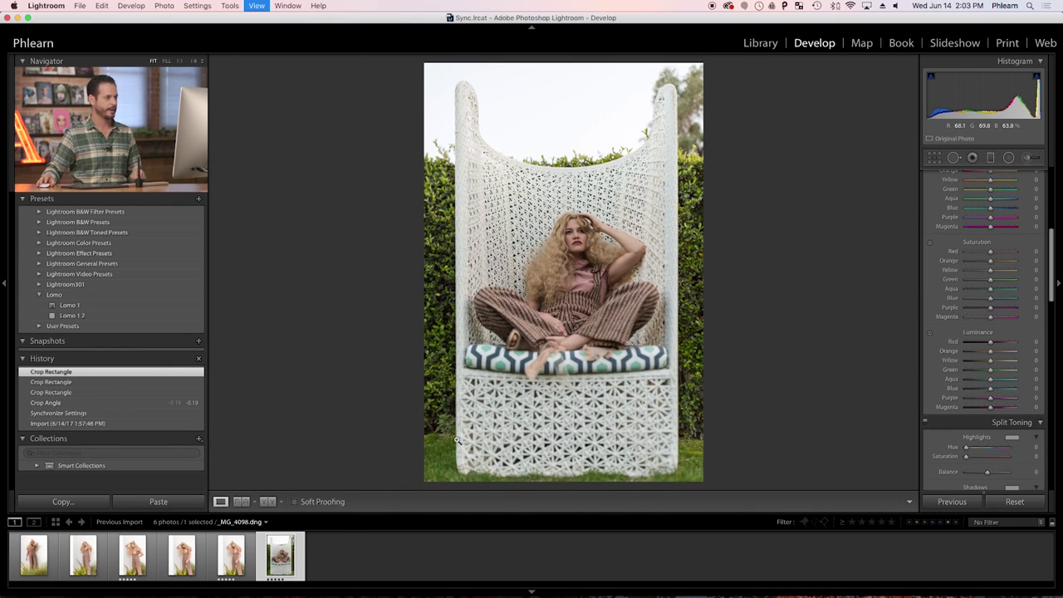
pyautogui.press('g')
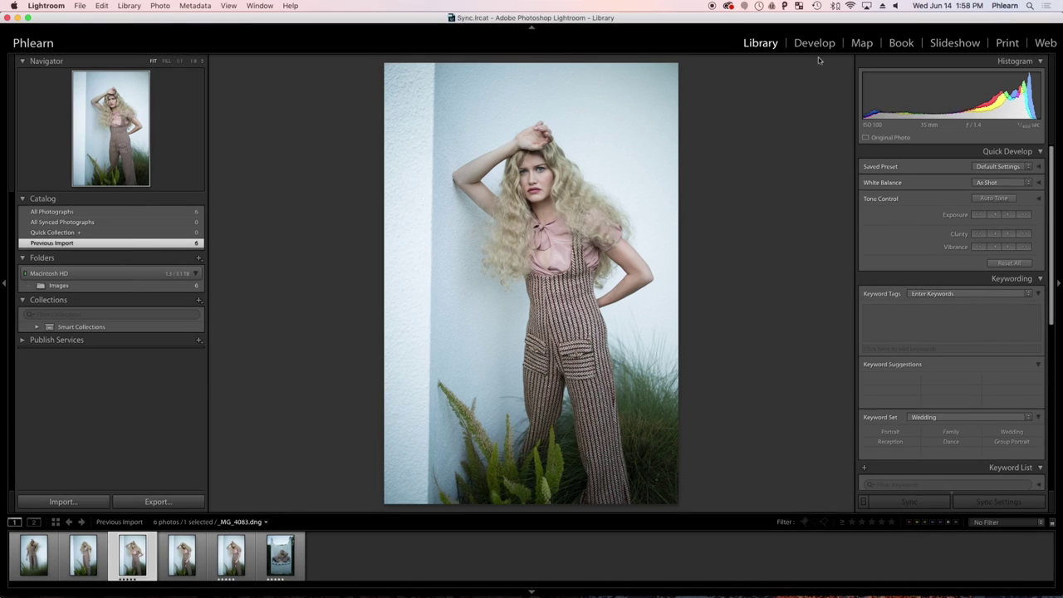
# In Develop, set white balance from the white wall, then Shadows +35 and Clarity +22.
pyautogui.click(814, 43)
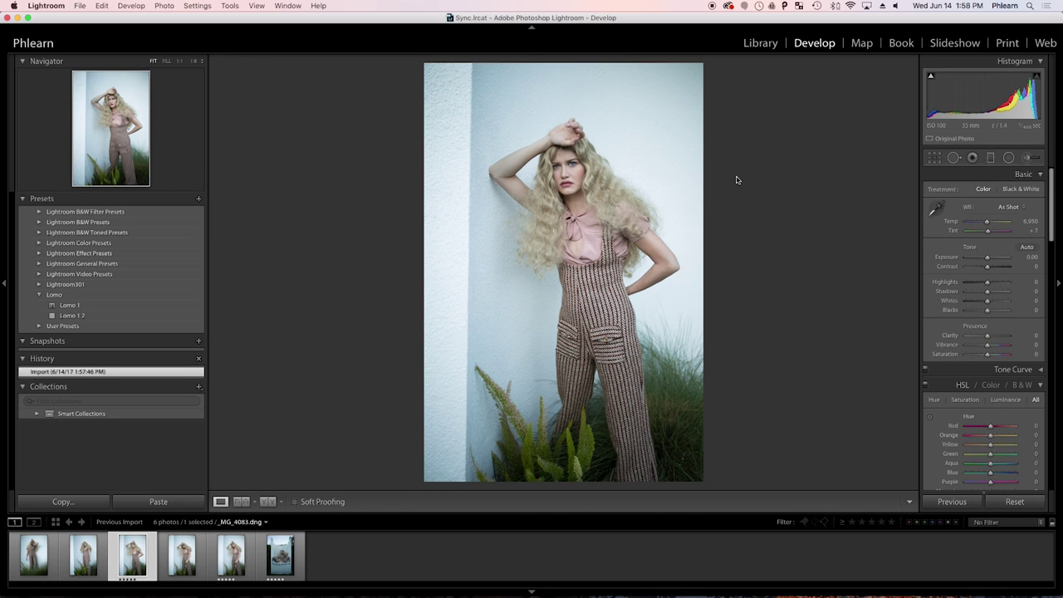
pyautogui.press('w')
pyautogui.click(489, 340)
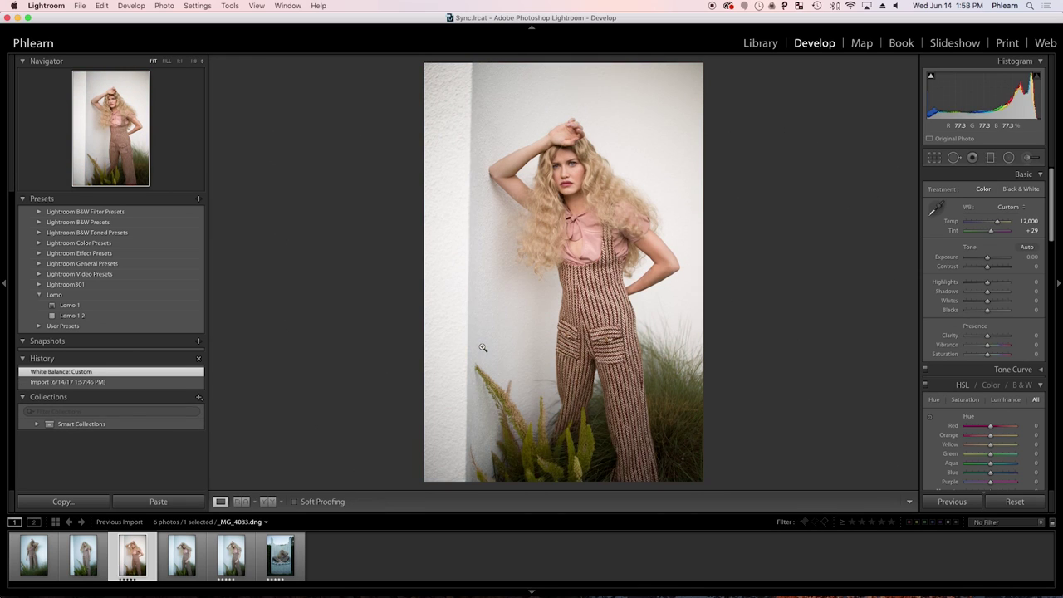
pyautogui.moveTo(987, 292); pyautogui.dragTo(997, 294)
pyautogui.moveTo(987, 334); pyautogui.dragTo(992, 335)
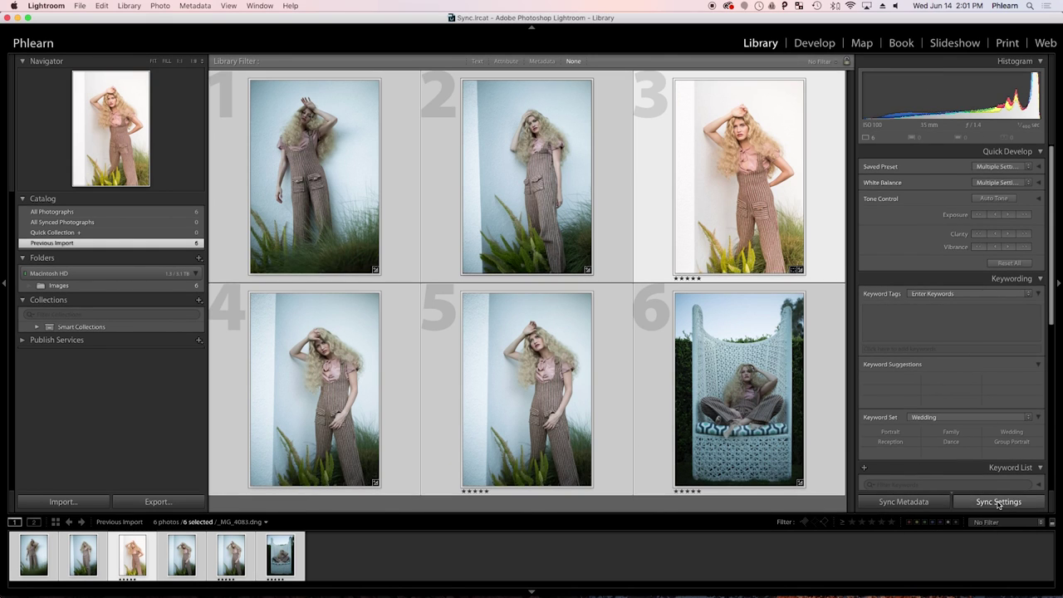
# In Sync Settings, check all adjustments except Crop and synchronize them to the selected portraits.
pyautogui.click(983, 502)
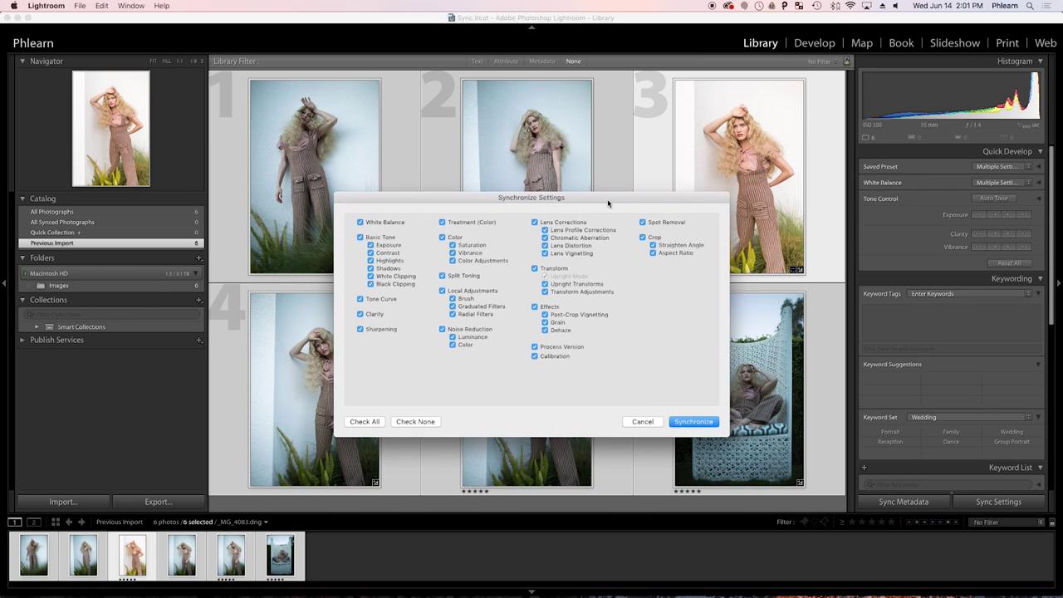
pyautogui.click(418, 424)
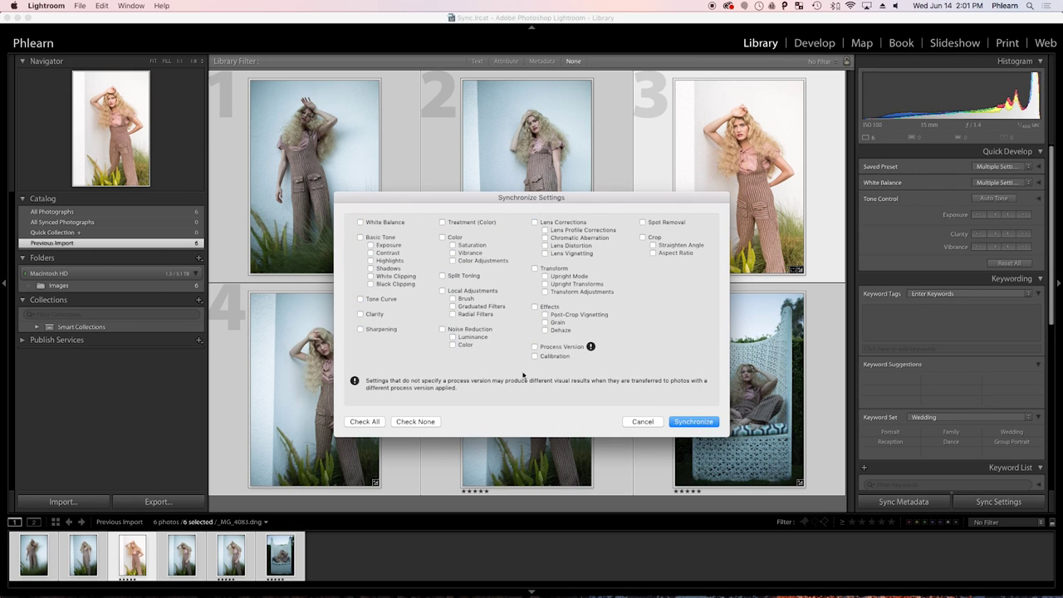
pyautogui.click(375, 422)
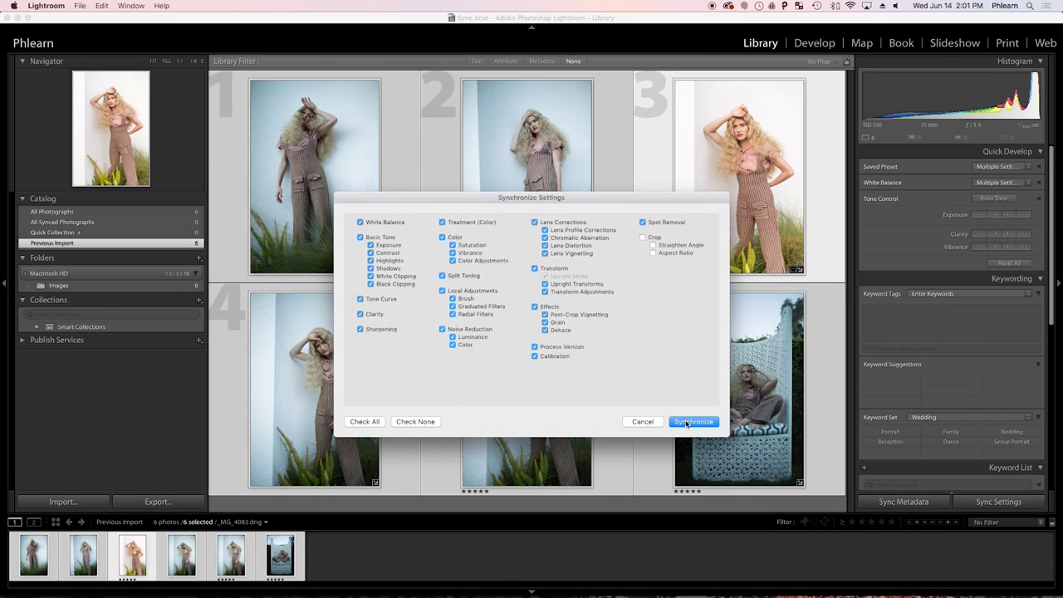
pyautogui.click(685, 421)
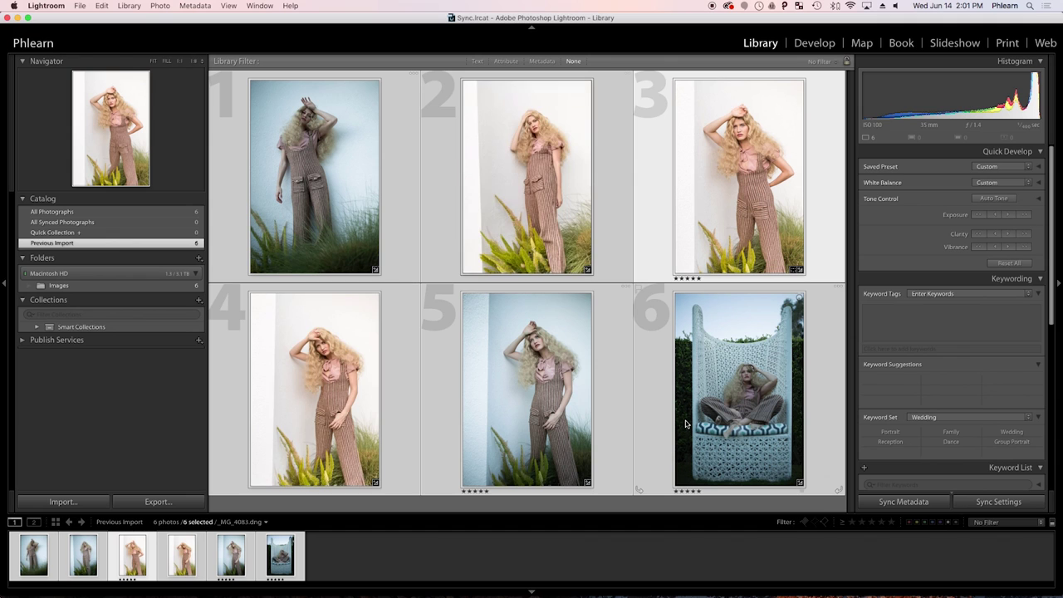